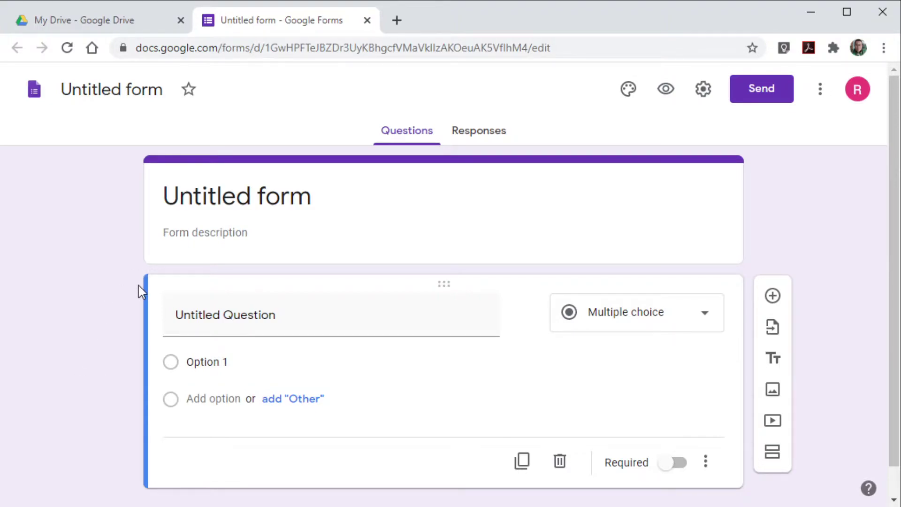
Name the form file "Form Pendaftaran RS" and shorten the heading shown on the form to "Form Pendaftaran"
{"action": "left_click", "coordinate": [111, 90]}
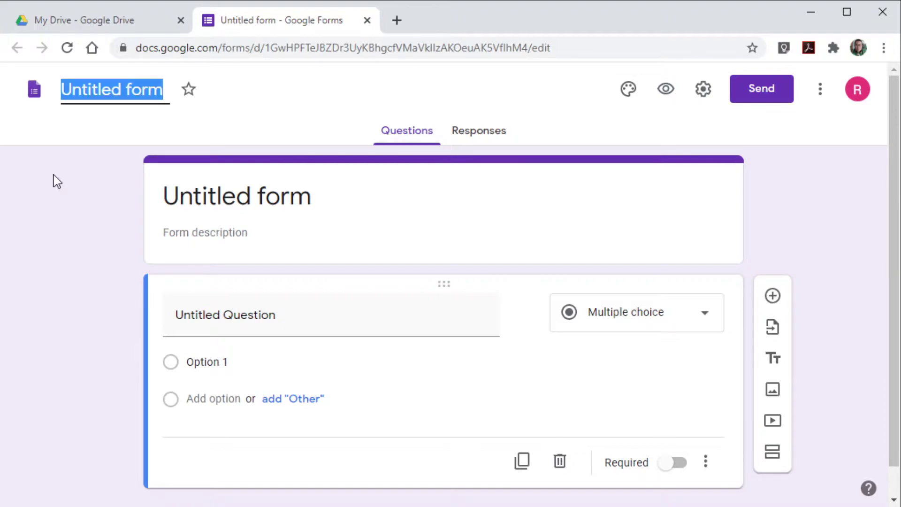
{"action": "type", "text": "Form Pendaftaran RS"}
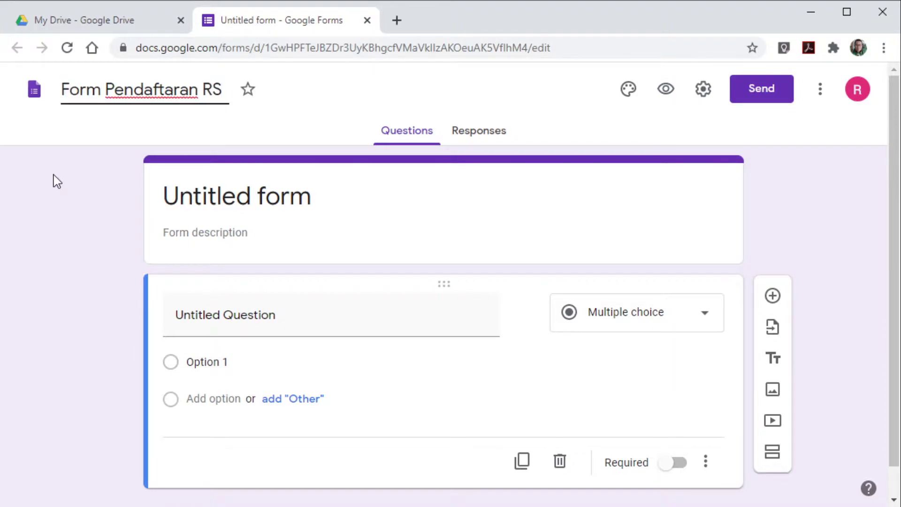
{"action": "double_click", "coordinate": [438, 196]}
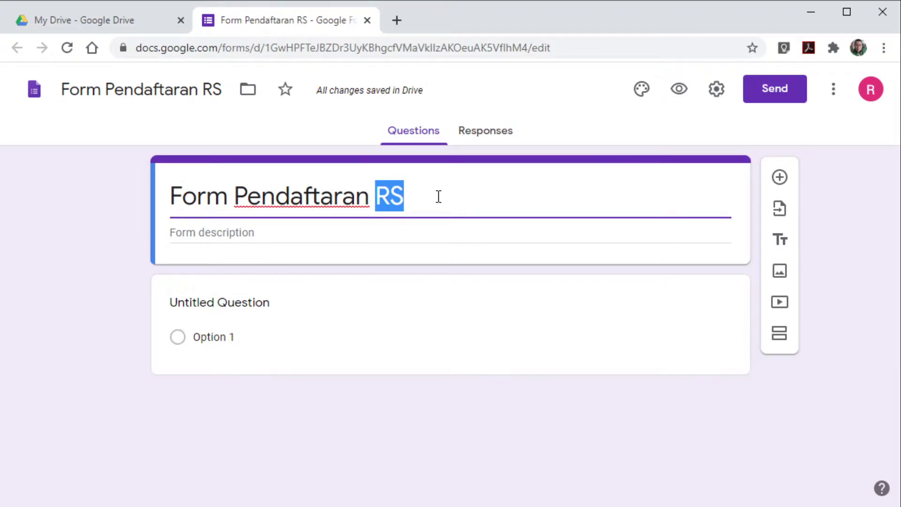
{"action": "key", "text": "ctrl+x"}
Enter "RS Sehat Sekali" as the form description
{"action": "left_click", "coordinate": [177, 231]}
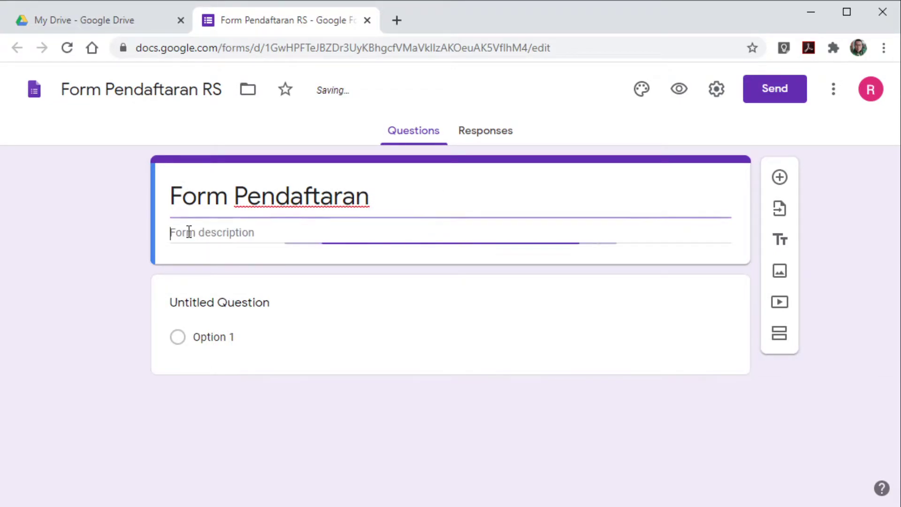
{"action": "key", "text": "ctrl+v"}
{"action": "type", "text": "Sehat Se"}
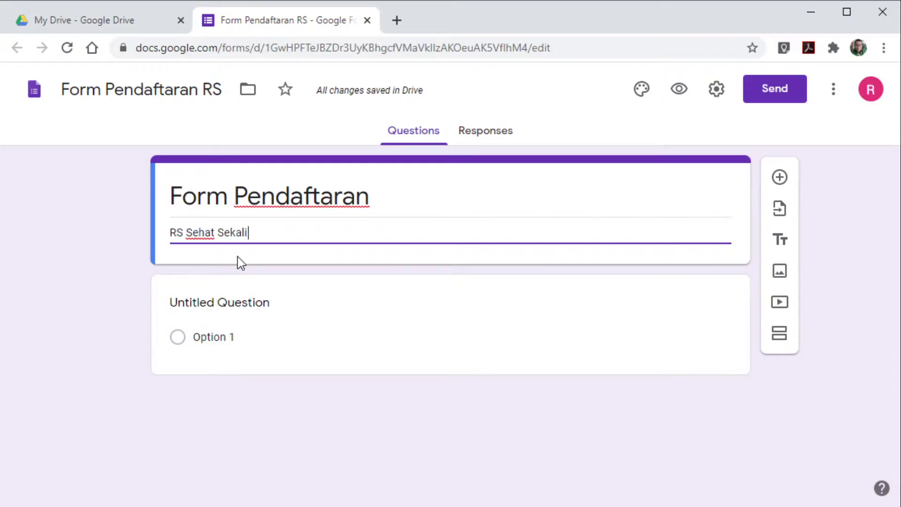
Turn the untitled question into a required short-answer question titled "Nama Pasien"
{"action": "left_click", "coordinate": [234, 318]}
{"action": "type", "text": "Nama"}
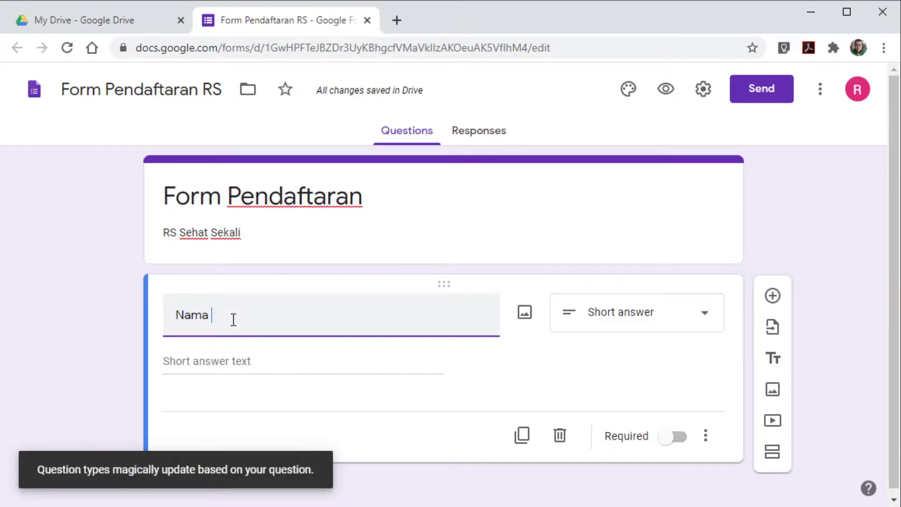
{"action": "type", "text": " Pasien"}
{"action": "left_click", "coordinate": [704, 313]}
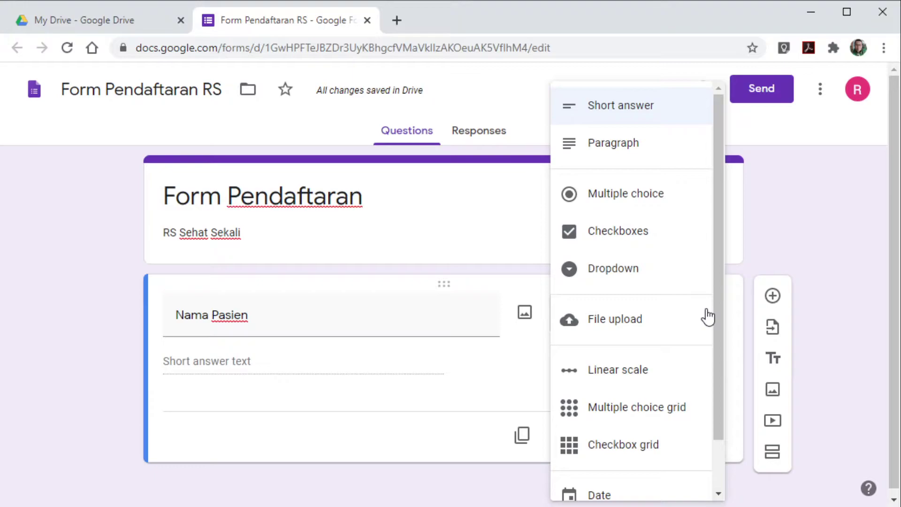
{"action": "left_click", "coordinate": [641, 107]}
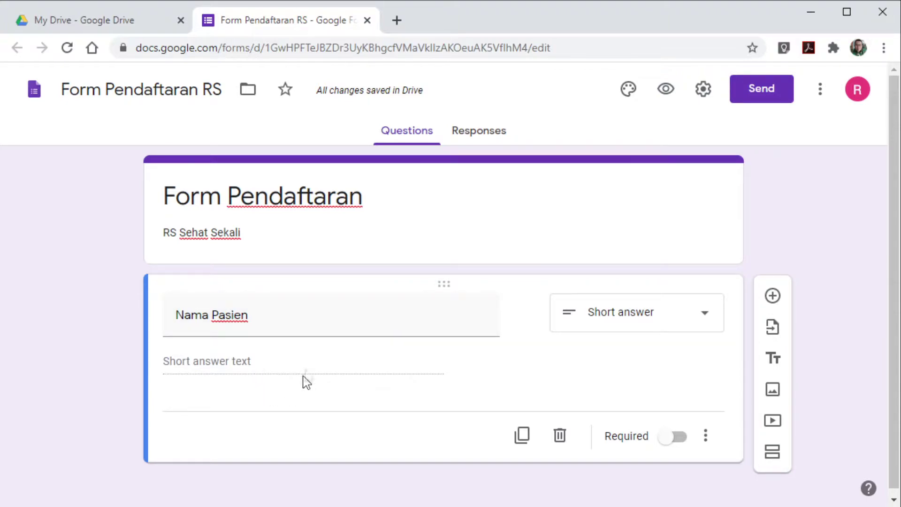
{"action": "left_click", "coordinate": [669, 440]}
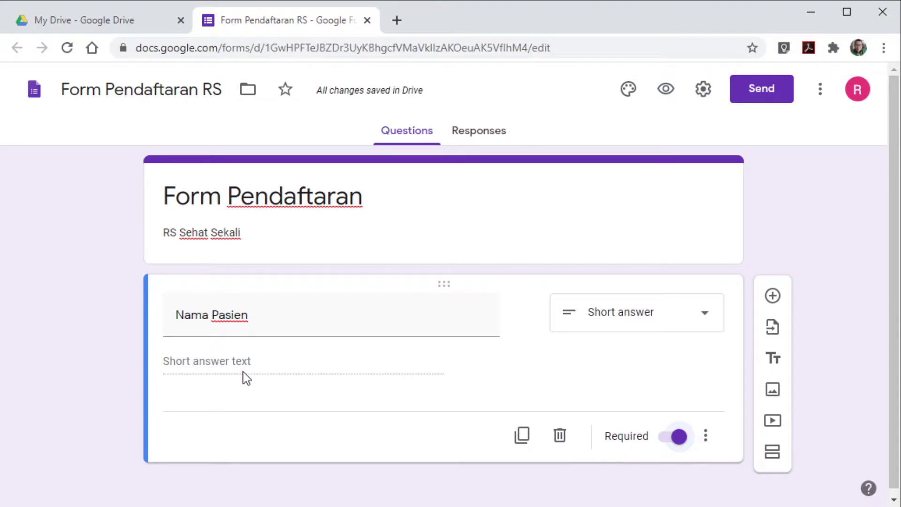
Add response validation to the Nama Pasien question
{"action": "left_click", "coordinate": [705, 442]}
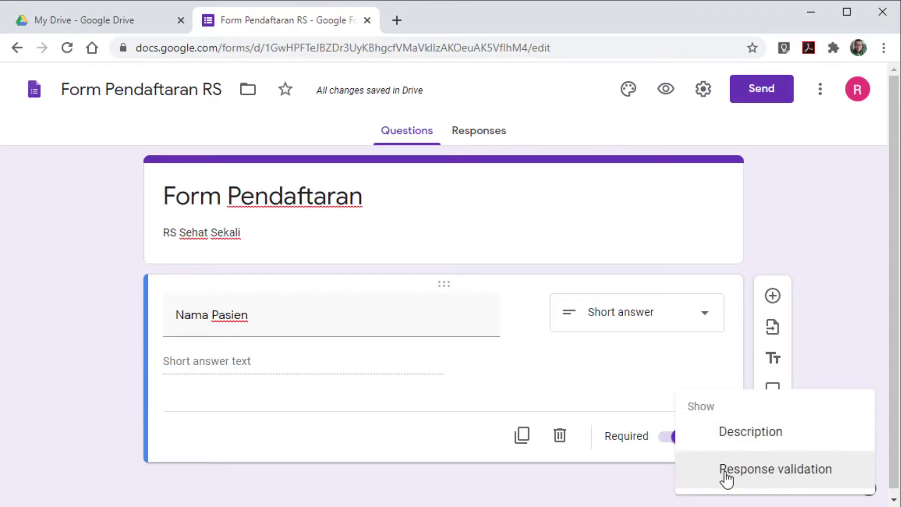
{"action": "left_click", "coordinate": [749, 472]}
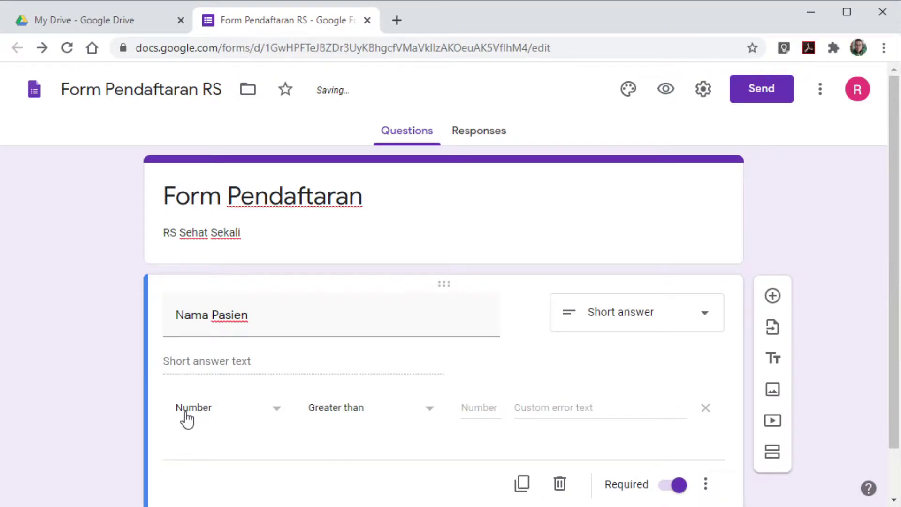
Try the Text validation type for the Nama Pasien question and look through its conditions
{"action": "left_click", "coordinate": [273, 412]}
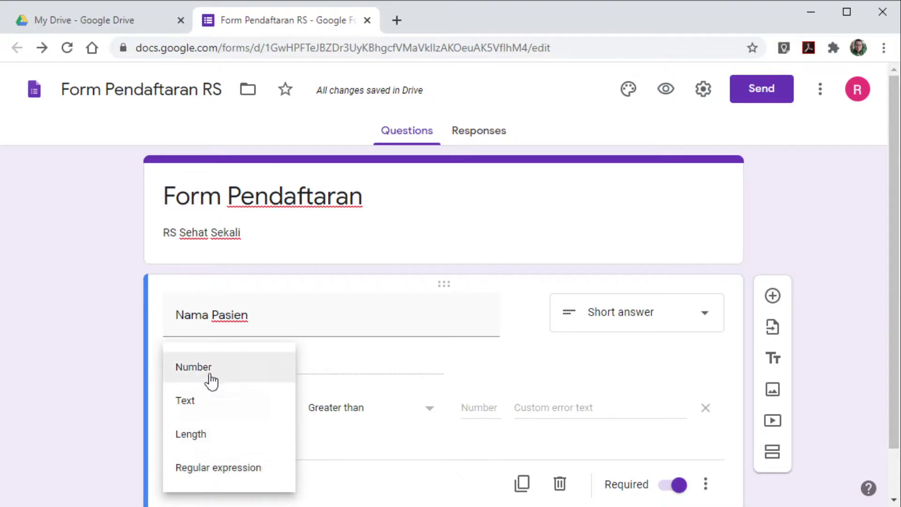
{"action": "left_click", "coordinate": [194, 409]}
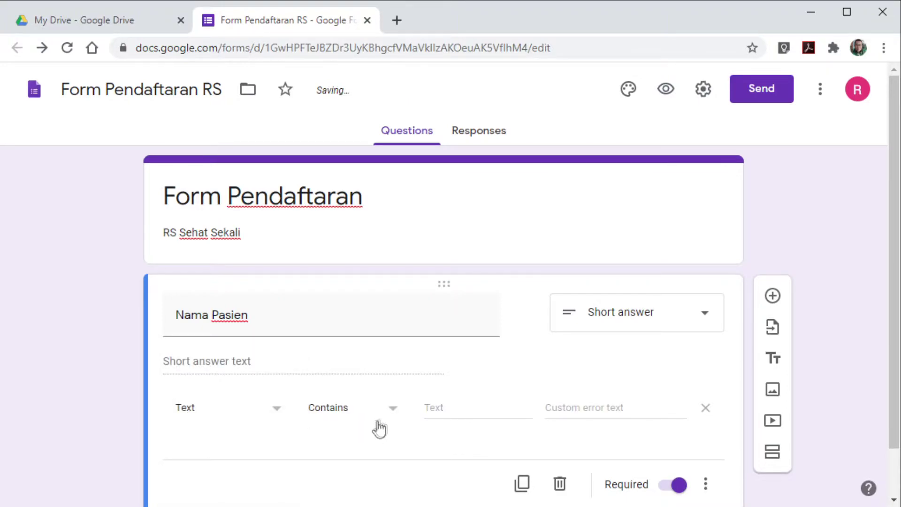
{"action": "left_click", "coordinate": [395, 410]}
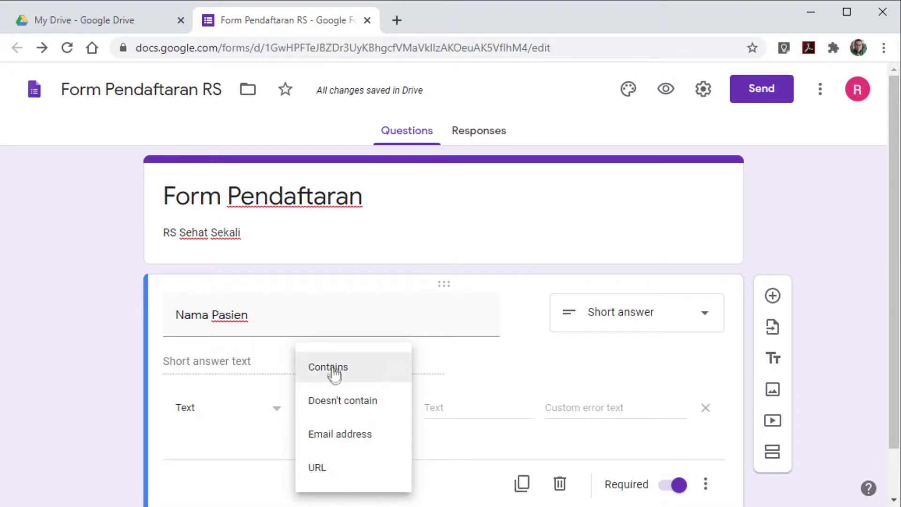
{"action": "left_click", "coordinate": [447, 444]}
Validate the Nama Pasien answer by Length with a minimum character count of 3
{"action": "left_click", "coordinate": [274, 412]}
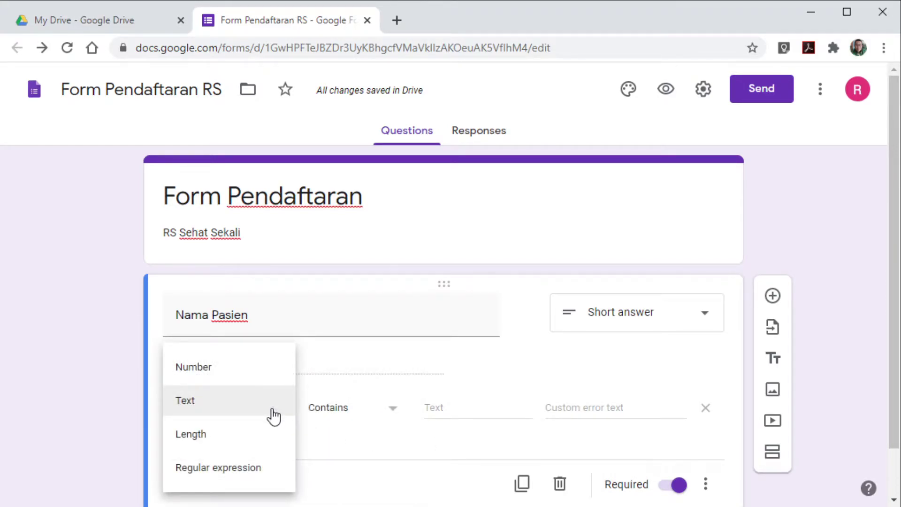
{"action": "left_click", "coordinate": [219, 436]}
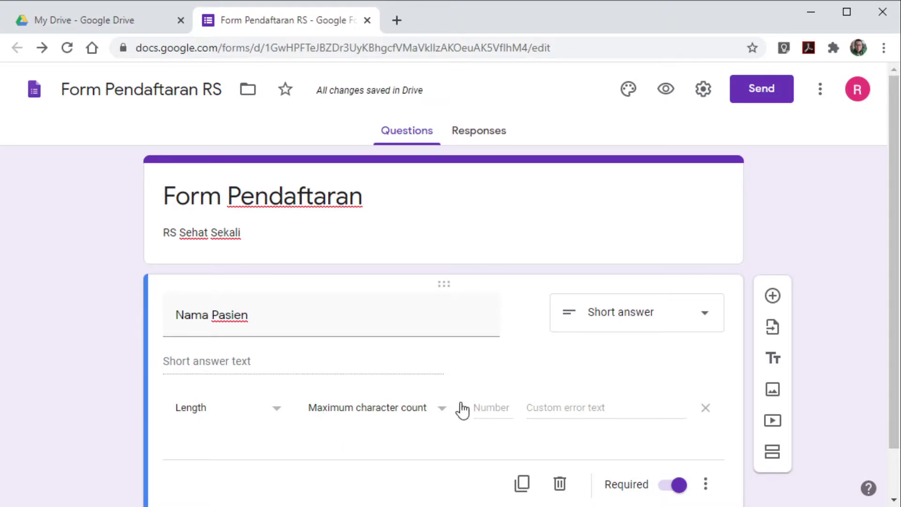
{"action": "left_click", "coordinate": [439, 416]}
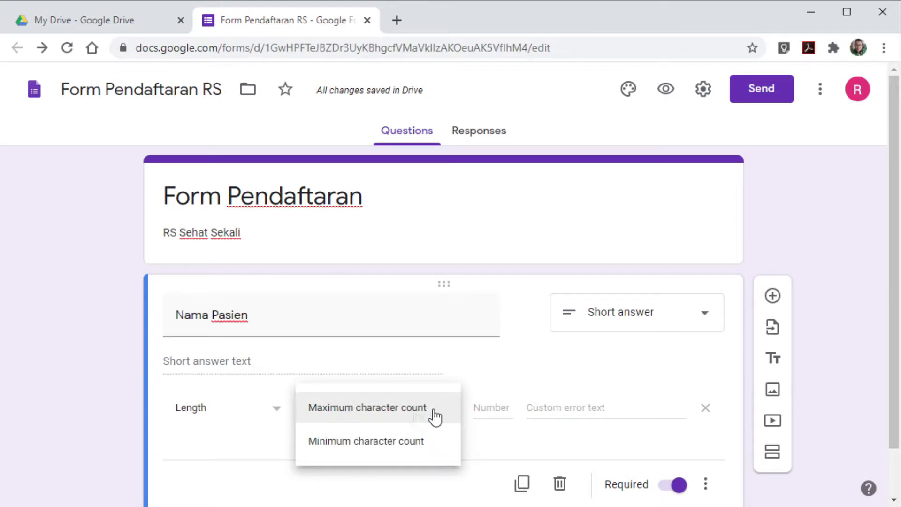
{"action": "left_click", "coordinate": [353, 443]}
{"action": "left_click", "coordinate": [483, 411]}
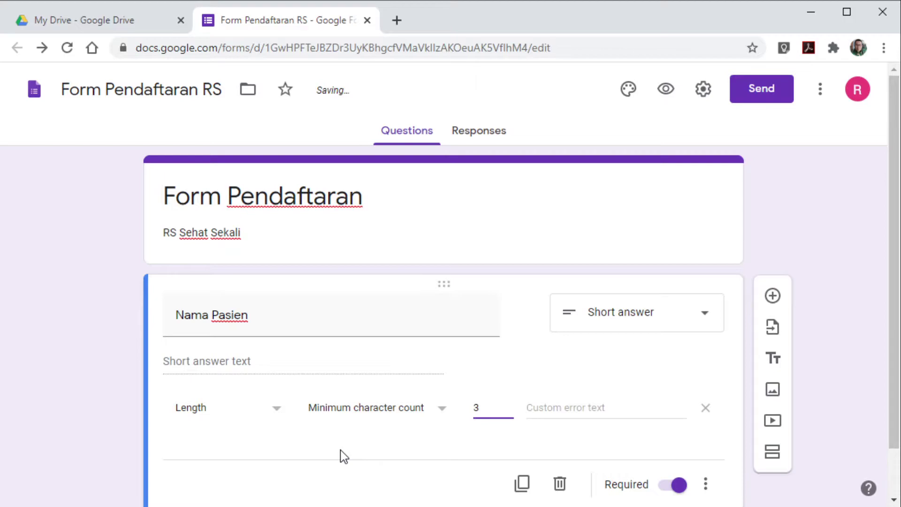
{"action": "left_click", "coordinate": [251, 438]}
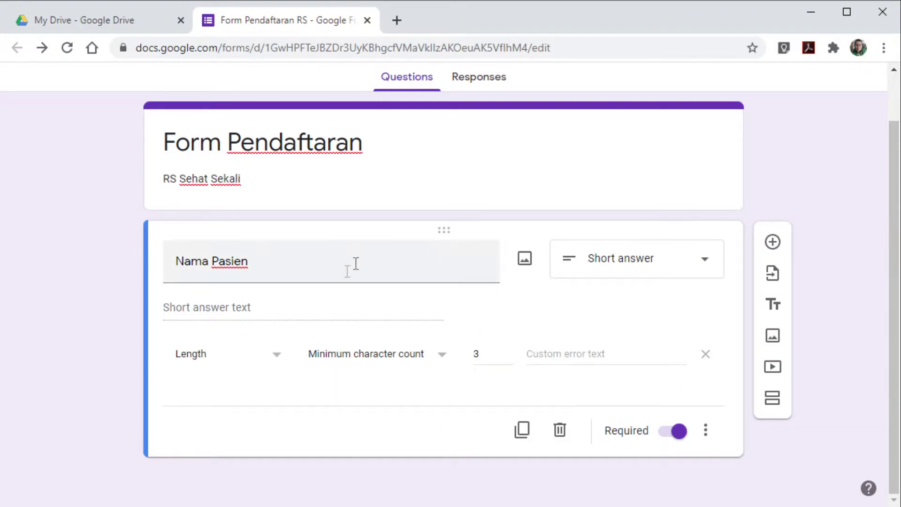
Duplicate the Nama Pasien question and retitle the copy "No KTP"
{"action": "left_click", "coordinate": [522, 431]}
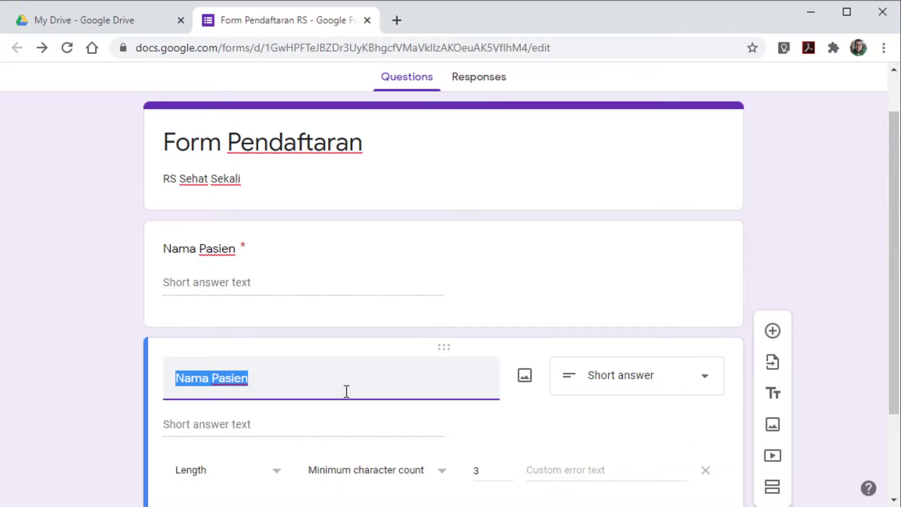
{"action": "type", "text": "No KTP"}
Change the No KTP question's response validation to Number with the condition Is number
{"action": "scroll", "coordinate": [213, 433], "scroll_direction": "down", "scroll_amount": 2}
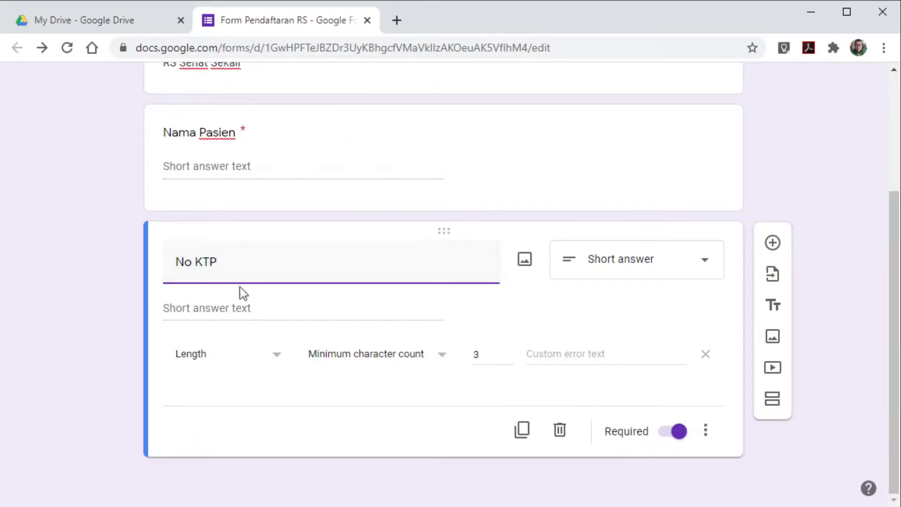
{"action": "left_click", "coordinate": [276, 362]}
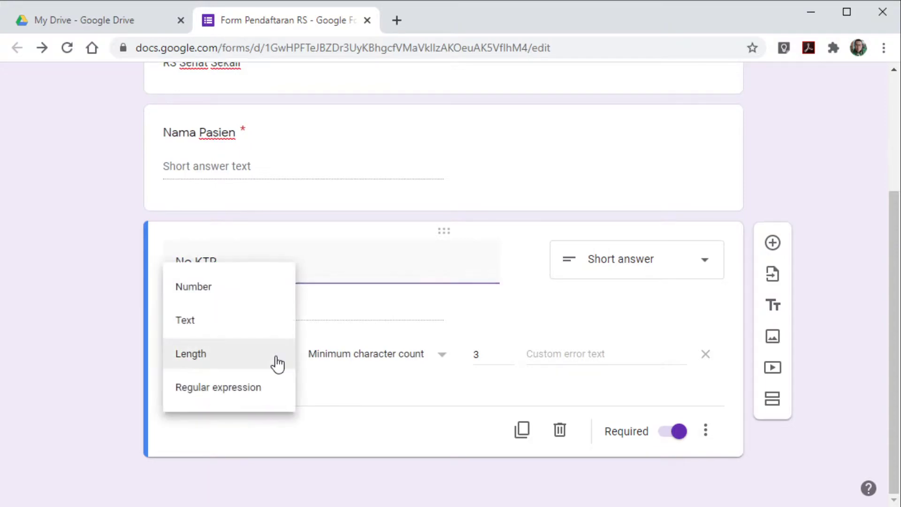
{"action": "left_click", "coordinate": [199, 290]}
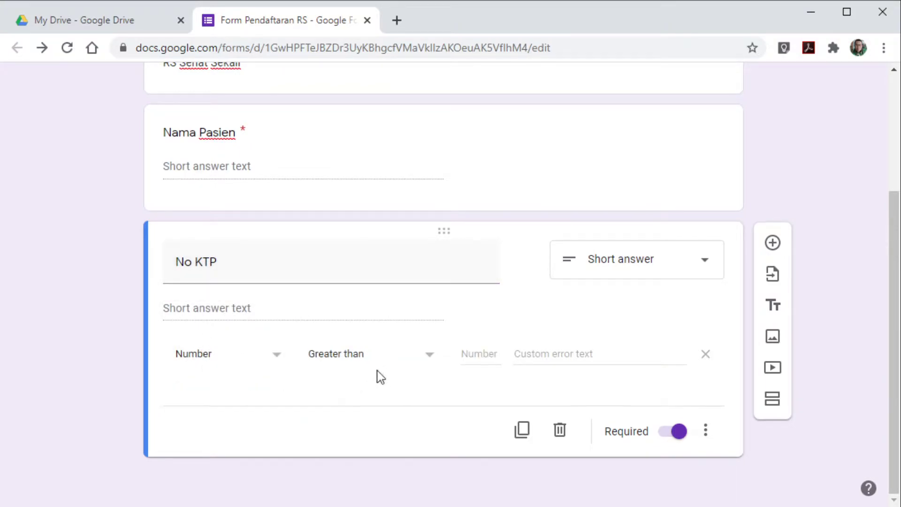
{"action": "left_click", "coordinate": [430, 359]}
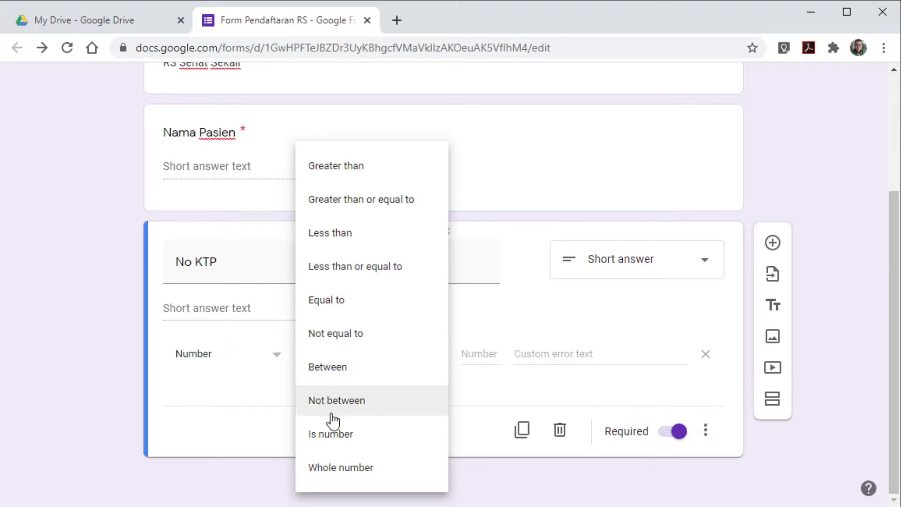
{"action": "left_click", "coordinate": [319, 441]}
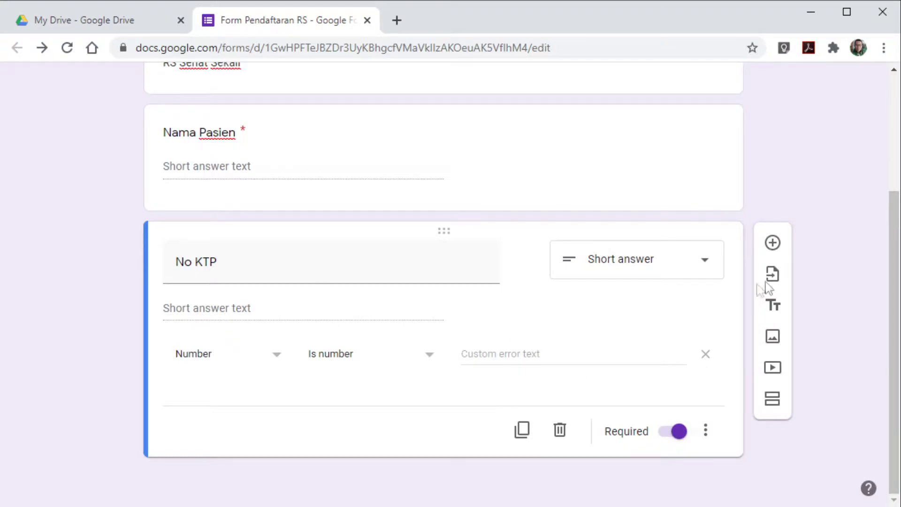
Add a dropdown question titled "Pilih Klinik atau Dokter Anda" below the No KTP question
{"action": "left_click", "coordinate": [773, 243]}
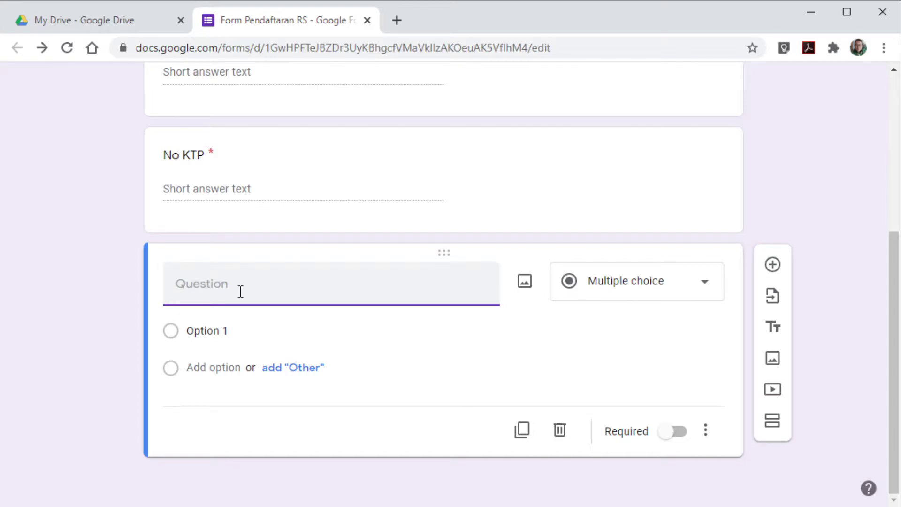
{"action": "type", "text": "Pilih Klinik atau "}
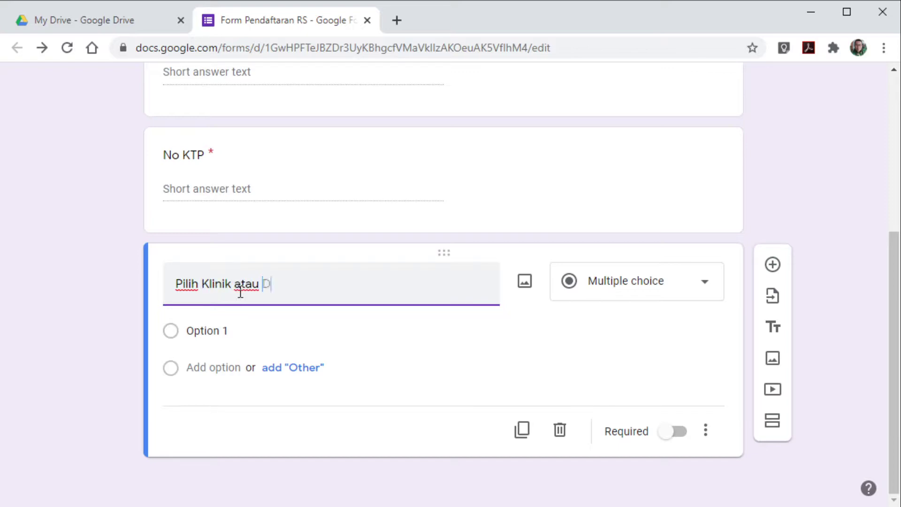
{"action": "type", "text": "Dokter Anda"}
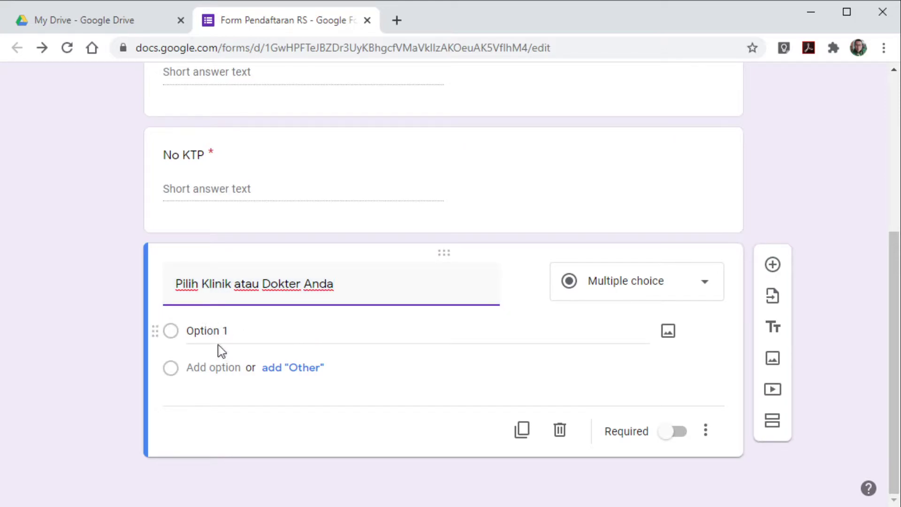
{"action": "left_click", "coordinate": [703, 289]}
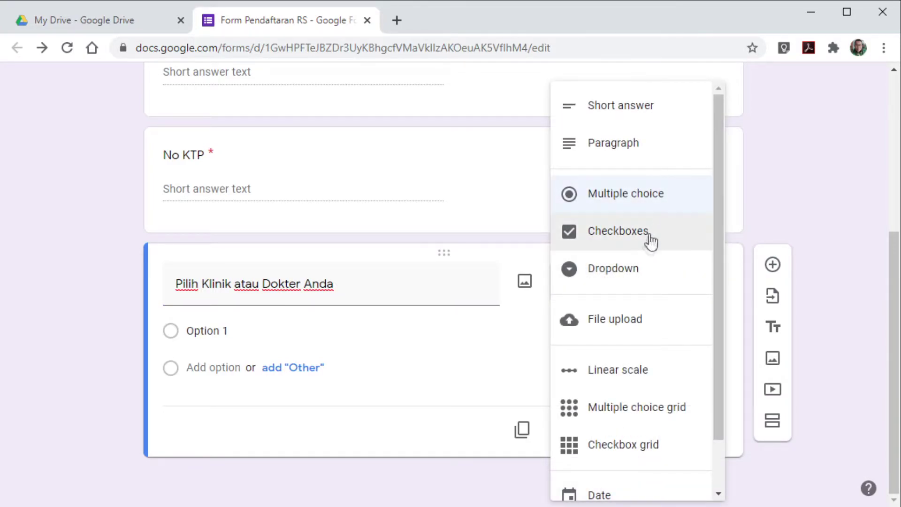
{"action": "left_click", "coordinate": [640, 279]}
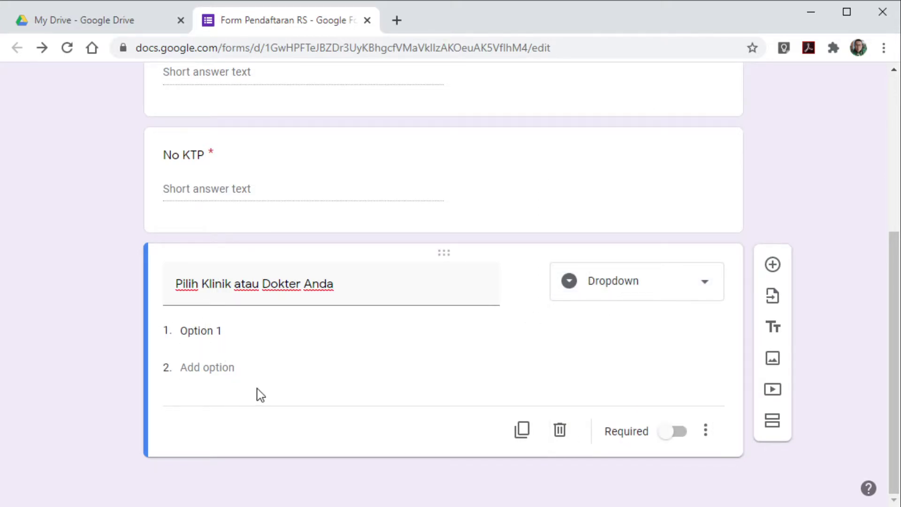
Fill the dropdown question with the options "dr Umum", "dr Gigi", "dr Jantung" and "dr Kulit dan Kelamin"
{"action": "left_click", "coordinate": [206, 328]}
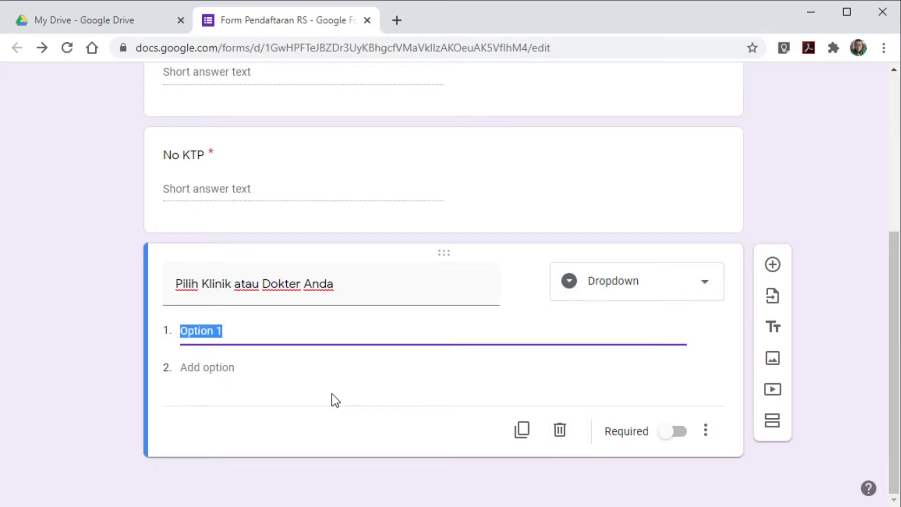
{"action": "type", "text": "dr Umum"}
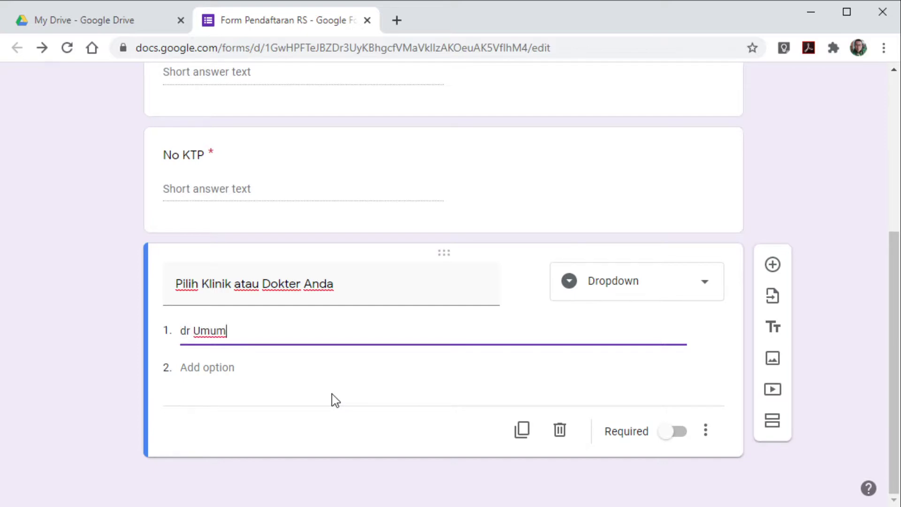
{"action": "key", "text": "Return"}
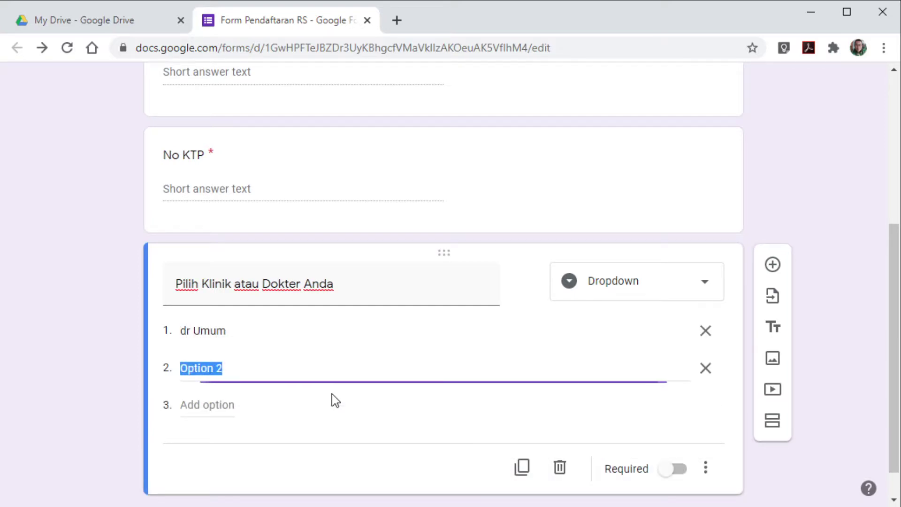
{"action": "type", "text": "dr Gigi"}
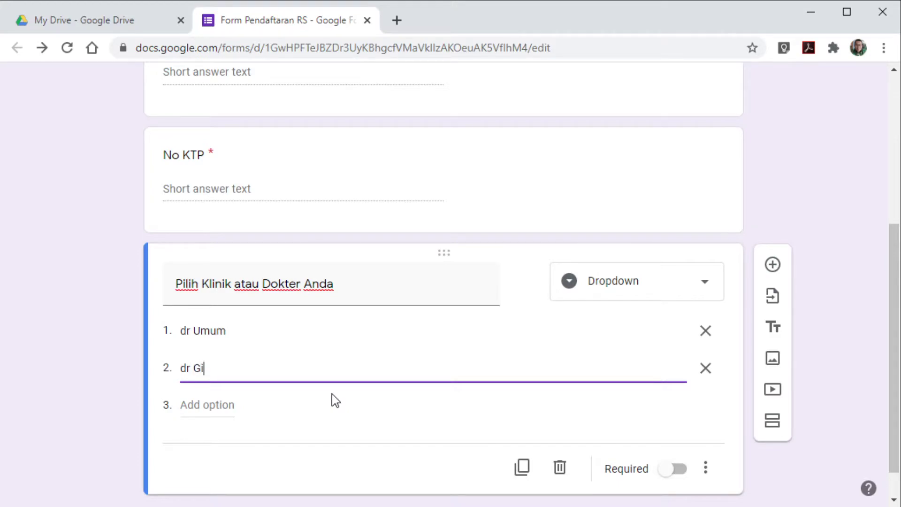
{"action": "key", "text": "Return"}
{"action": "type", "text": "dr Jantung"}
{"action": "key", "text": "Return"}
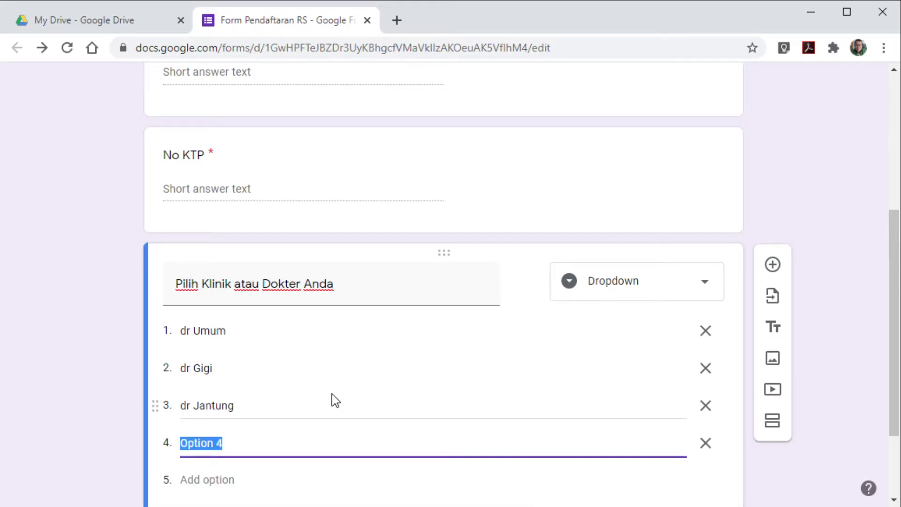
{"action": "type", "text": "dr Kul"}
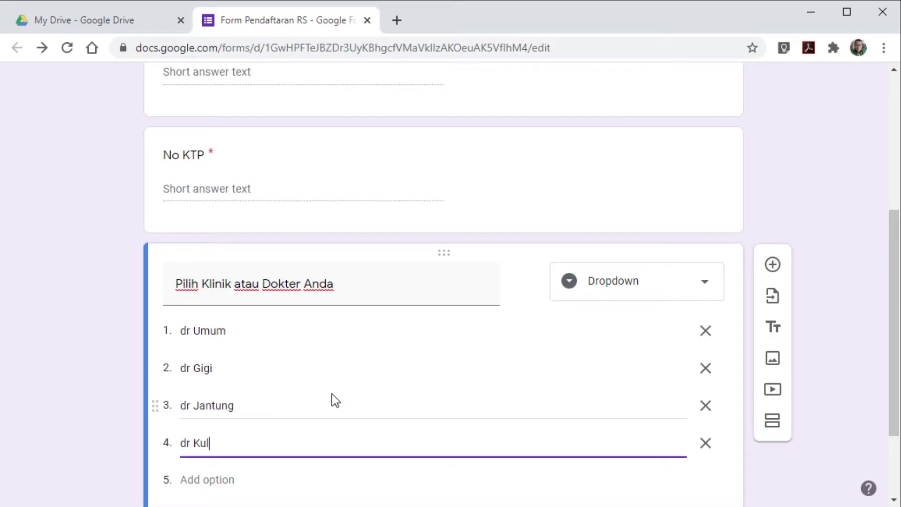
{"action": "type", "text": "it dan Kelamin"}
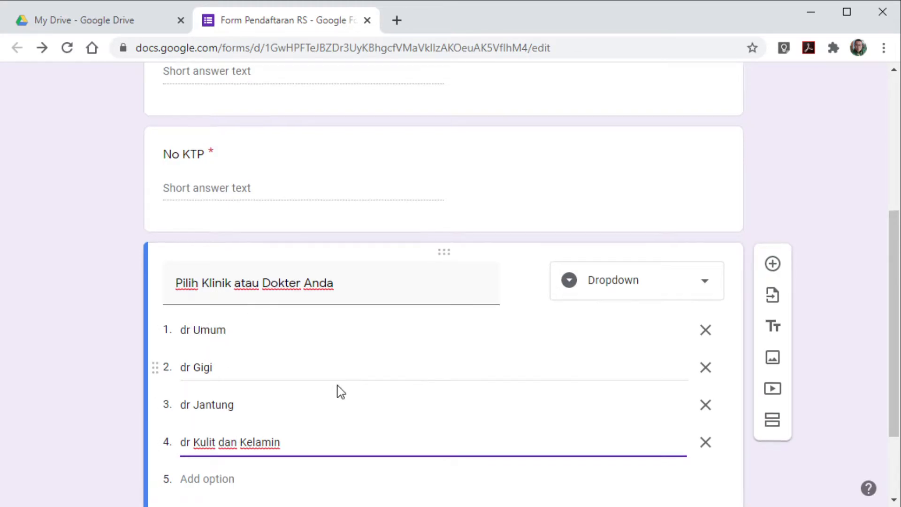
Enable going to a section based on the answer for the dropdown question and check the destinations offered for dr Umum
{"action": "scroll", "coordinate": [341, 392], "scroll_direction": "down", "scroll_amount": 2}
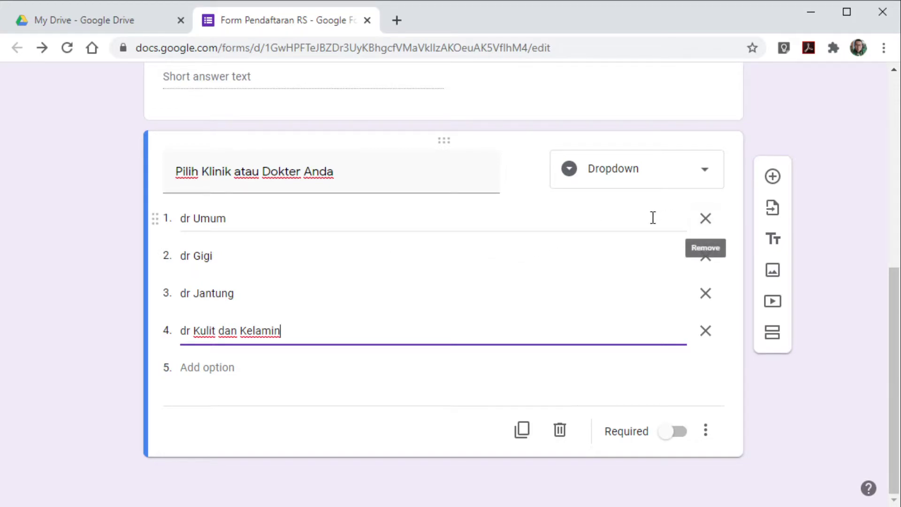
{"action": "left_click", "coordinate": [706, 431]}
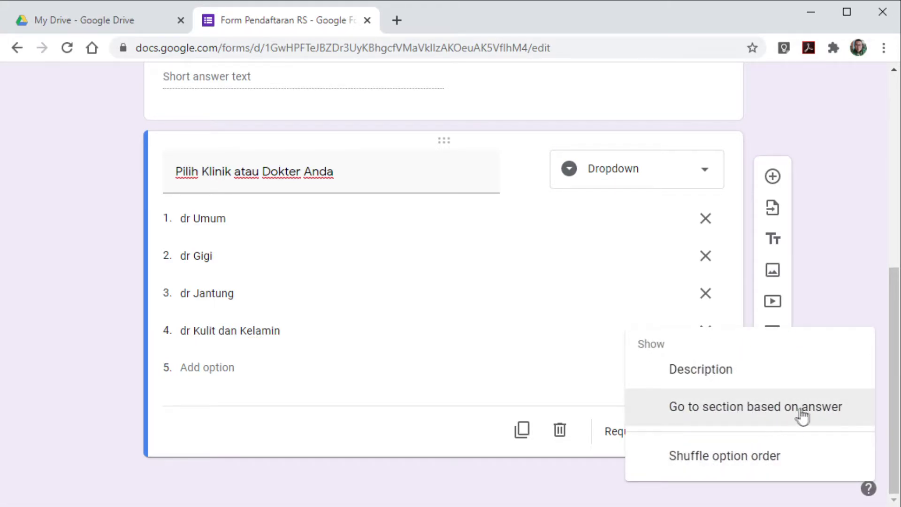
{"action": "left_click", "coordinate": [721, 416]}
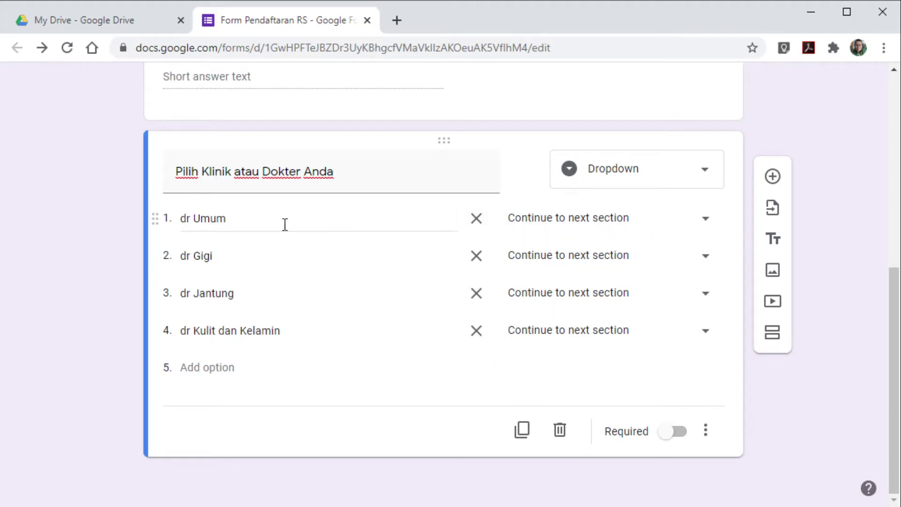
{"action": "left_click", "coordinate": [704, 220]}
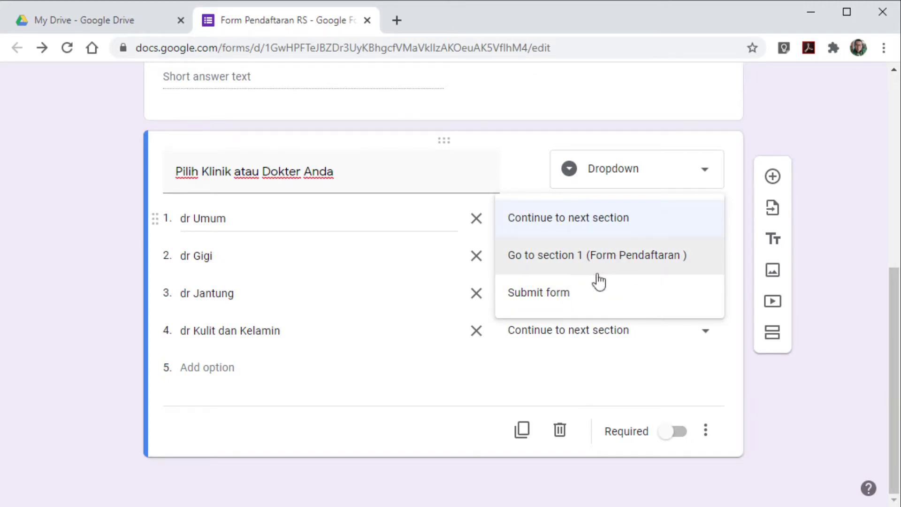
{"action": "left_click", "coordinate": [548, 382]}
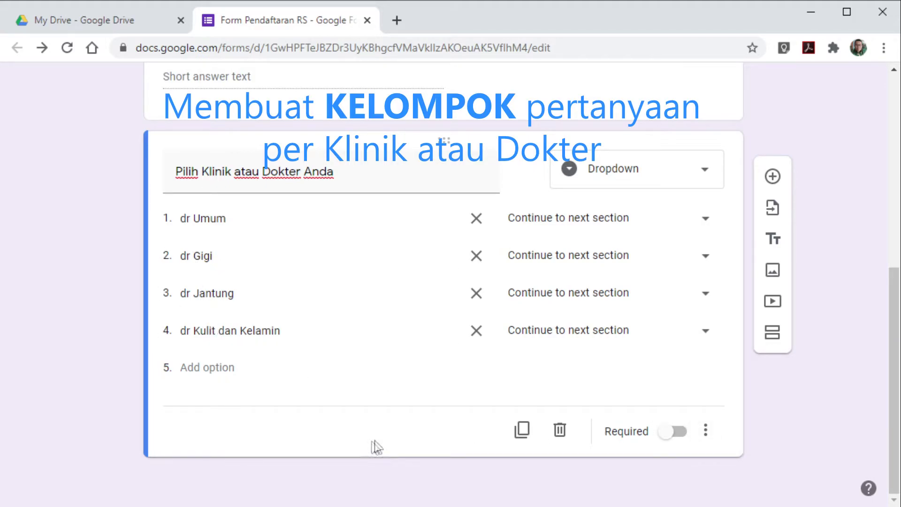
Add a new section after the clinic dropdown question and title it "dr Umum"
{"action": "left_click", "coordinate": [774, 336]}
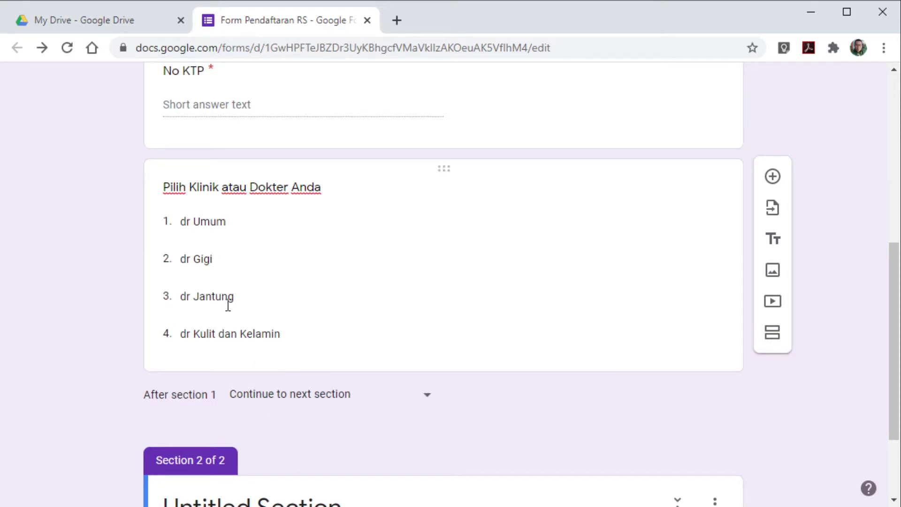
{"action": "scroll", "coordinate": [229, 312], "scroll_direction": "down", "scroll_amount": 3}
{"action": "left_click", "coordinate": [226, 389]}
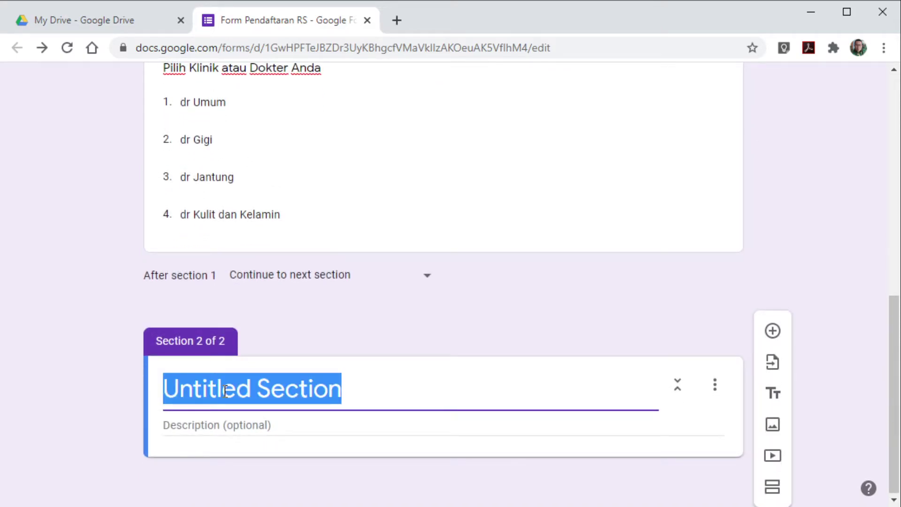
{"action": "type", "text": "dr Umu"}
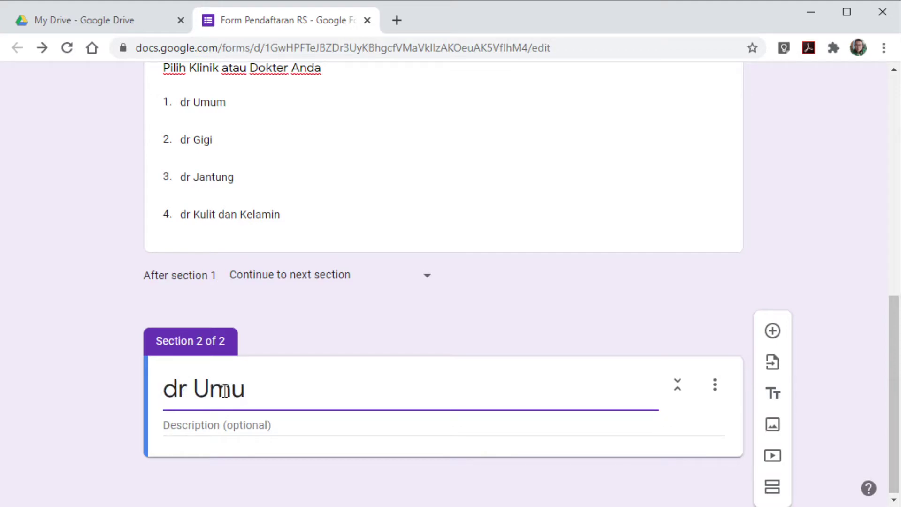
{"action": "type", "text": "m"}
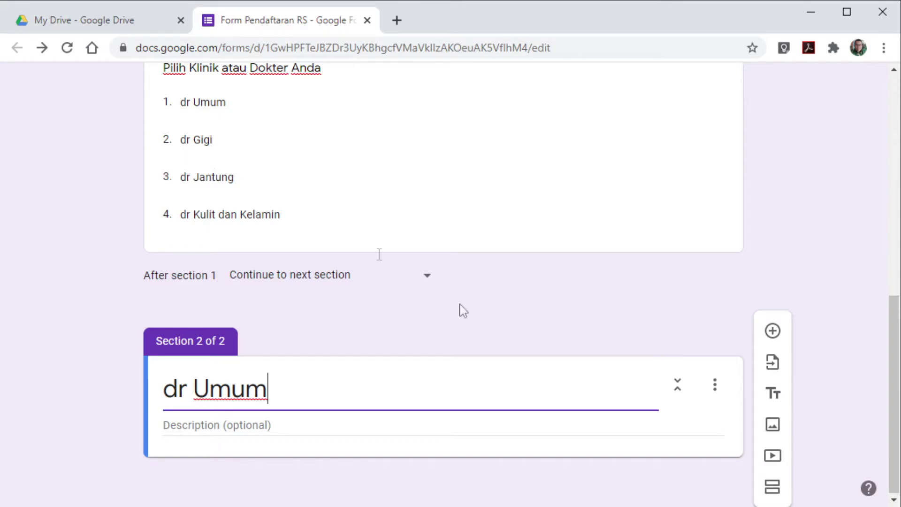
{"action": "left_click", "coordinate": [595, 451]}
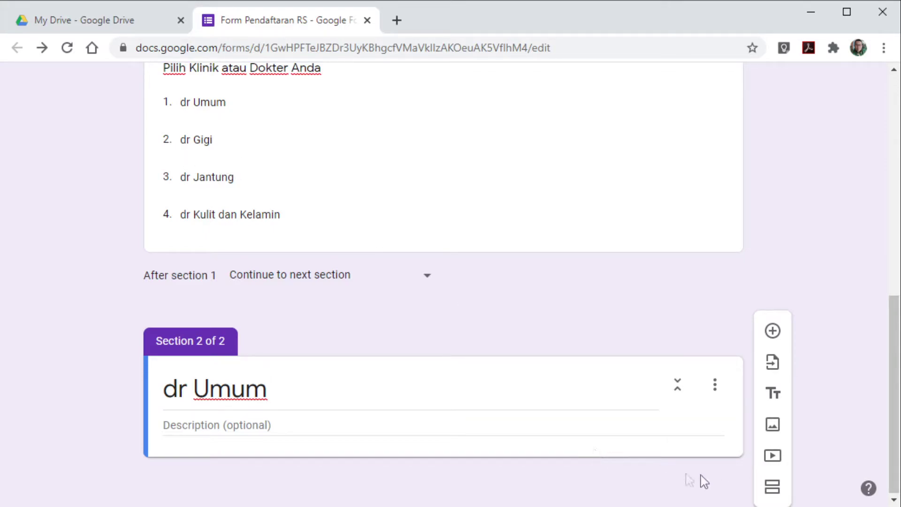
Add a third section titled "dr Gigi" and a fourth section titled "dr Janjtung"
{"action": "left_click", "coordinate": [773, 487]}
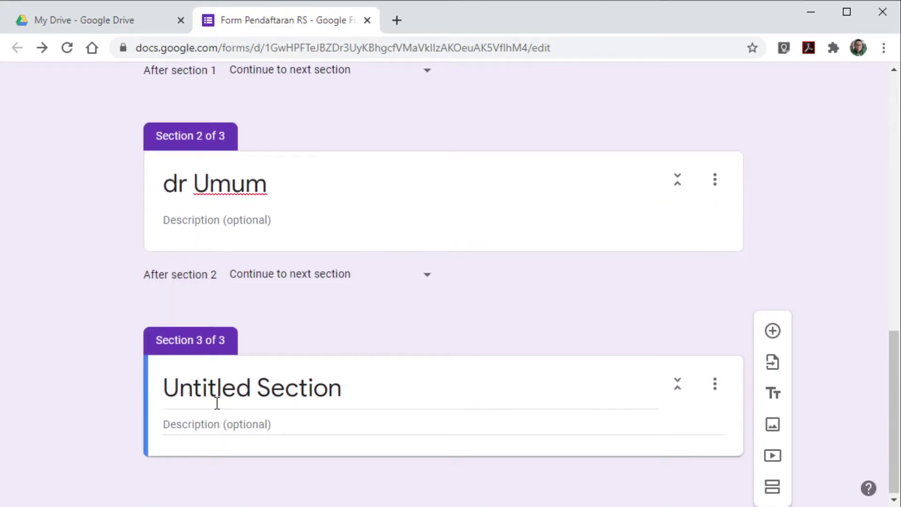
{"action": "left_click", "coordinate": [206, 393]}
{"action": "type", "text": "dr gigi"}
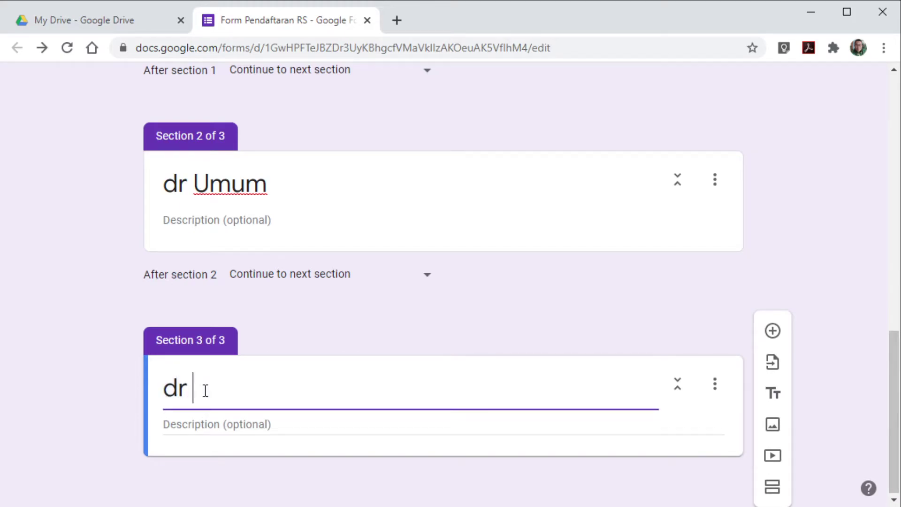
{"action": "key", "text": "BackSpace"}
{"action": "key", "text": "BackSpace"}
{"action": "key", "text": "BackSpace"}
{"action": "key", "text": "BackSpace"}
{"action": "type", "text": "Gigi"}
{"action": "scroll", "coordinate": [205, 389], "scroll_direction": "up", "scroll_amount": 8}
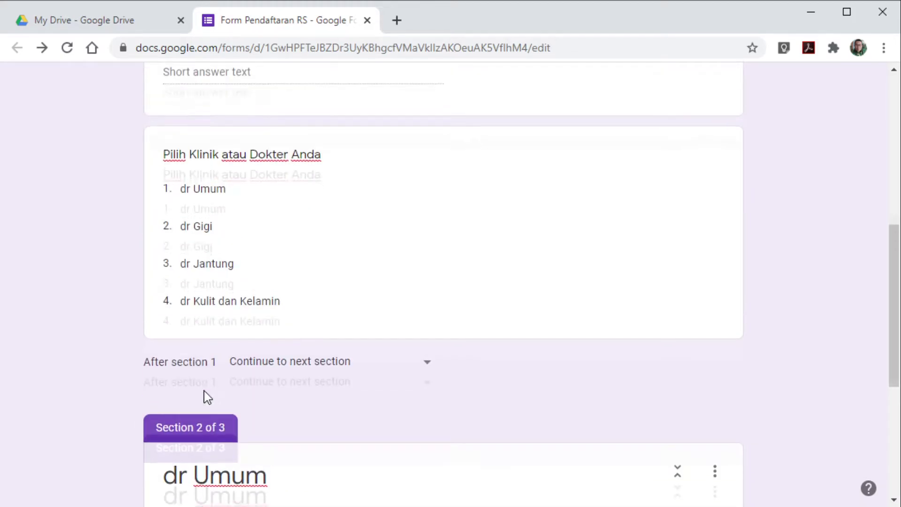
{"action": "scroll", "coordinate": [227, 358], "scroll_direction": "down", "scroll_amount": 5}
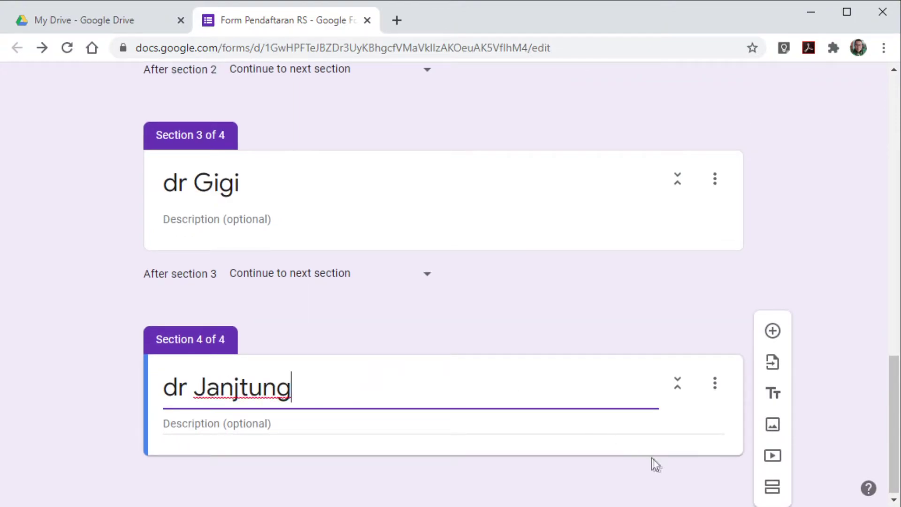
Add a fifth section at the end of the form and title it "dr Kulit dan Kelamin"
{"action": "left_click", "coordinate": [773, 488]}
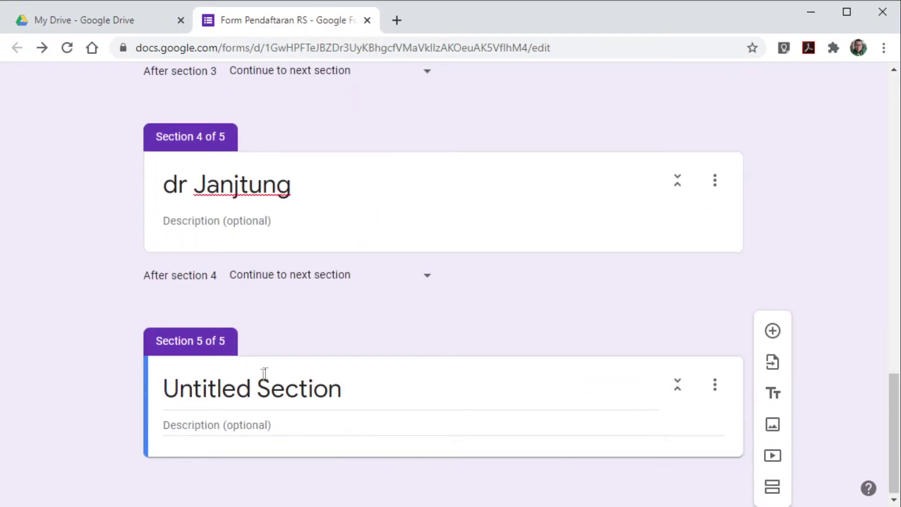
{"action": "left_click", "coordinate": [264, 373]}
{"action": "type", "text": "dr K"}
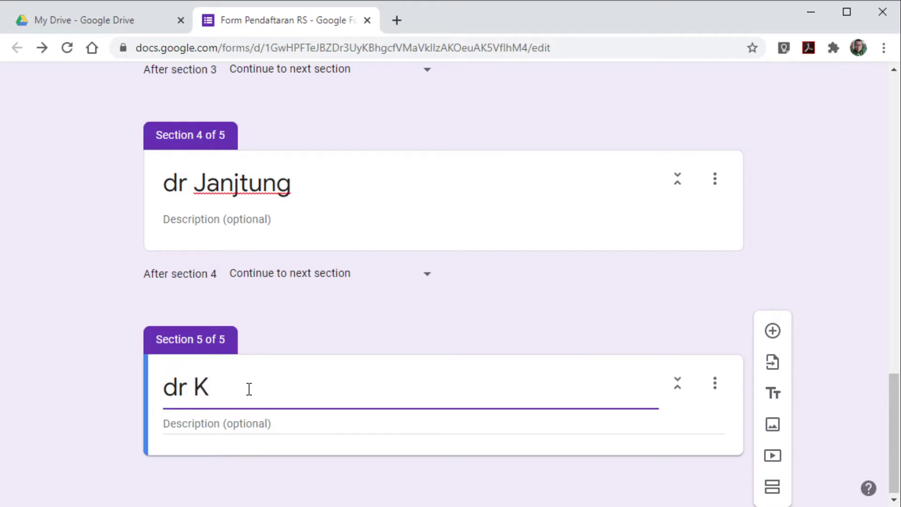
{"action": "type", "text": "ulit dan Kela"}
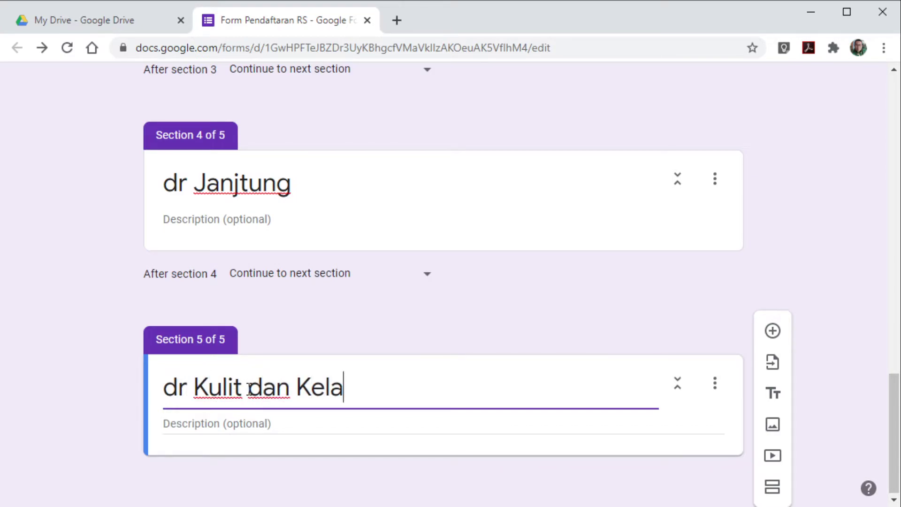
{"action": "type", "text": "min"}
Correct the misspelled title of section 4 to "dr Jantung"
{"action": "scroll", "coordinate": [346, 338], "scroll_direction": "up", "scroll_amount": 5}
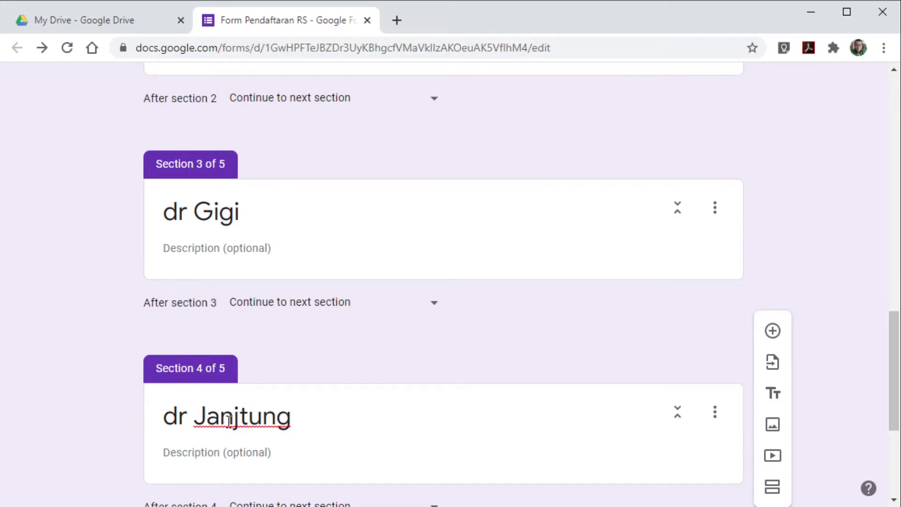
{"action": "left_click", "coordinate": [235, 419]}
{"action": "left_click", "coordinate": [236, 419]}
{"action": "key", "text": "BackSpace"}
Add a multiple choice question titled "Sudah berapa lama anda merasakan sakit" to the dr Umum section
{"action": "scroll", "coordinate": [283, 415], "scroll_direction": "up", "scroll_amount": 3}
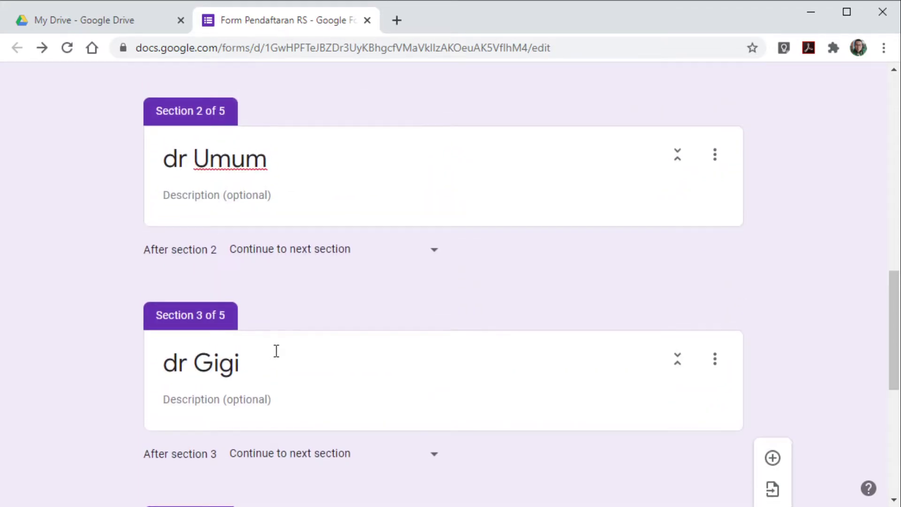
{"action": "scroll", "coordinate": [288, 269], "scroll_direction": "up", "scroll_amount": 5}
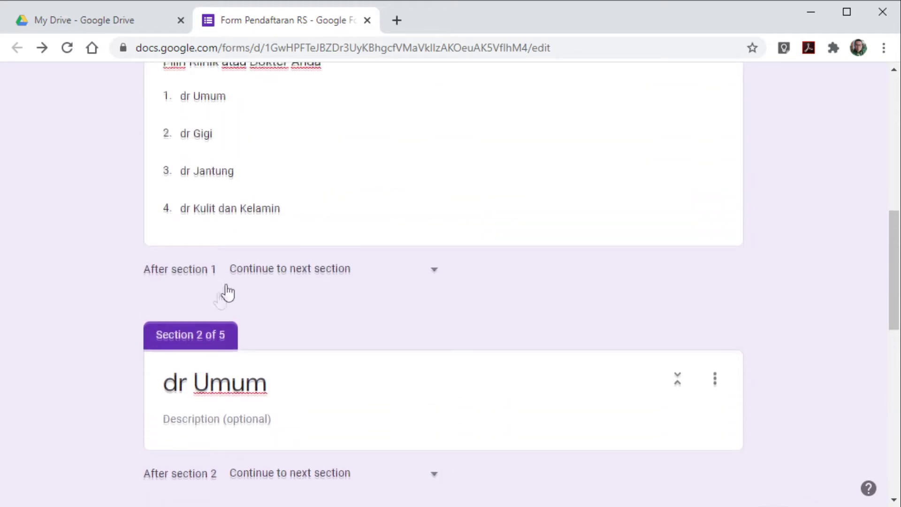
{"action": "scroll", "coordinate": [339, 347], "scroll_direction": "down", "scroll_amount": 5}
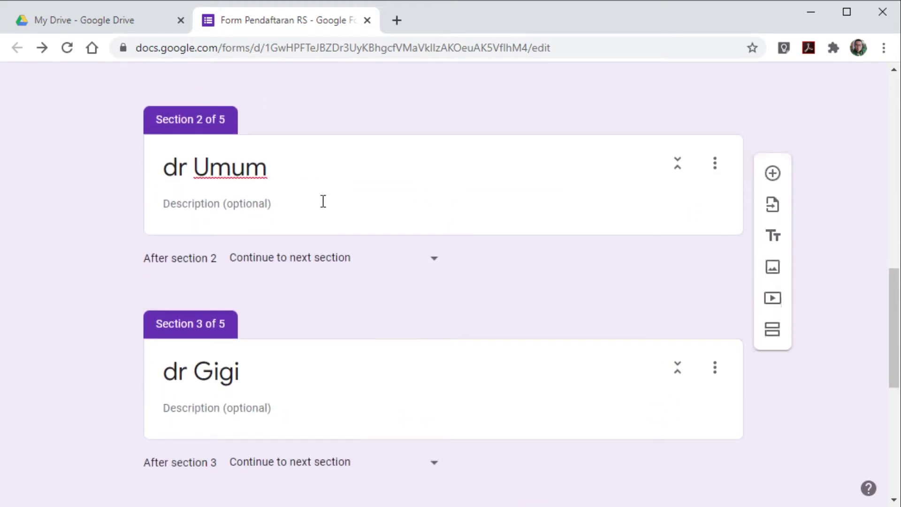
{"action": "left_click", "coordinate": [459, 174]}
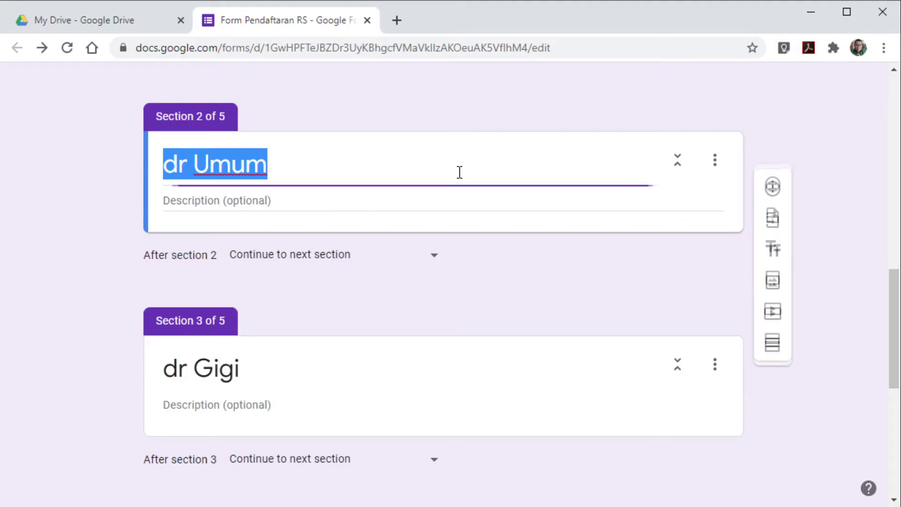
{"action": "left_click", "coordinate": [773, 177]}
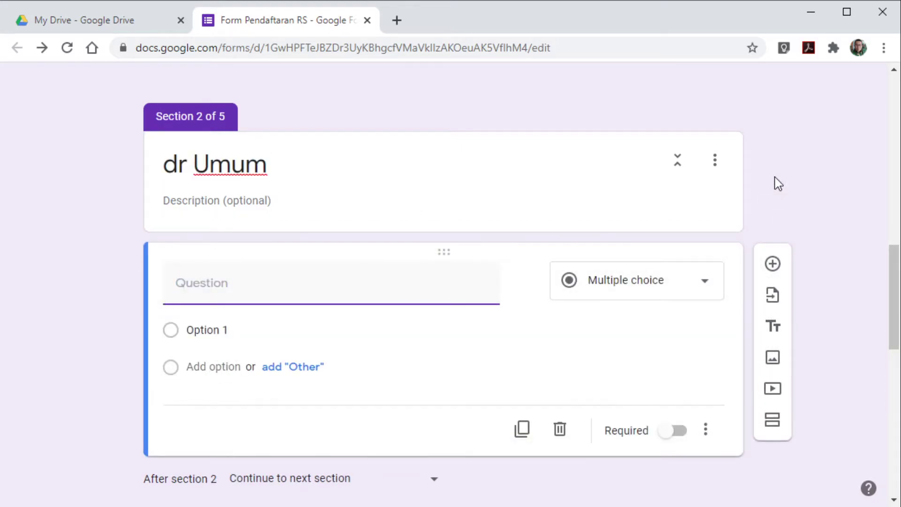
{"action": "type", "text": "Sudah b"}
{"action": "key", "text": "BackSpace"}
{"action": "key", "text": "BackSpace"}
{"action": "type", "text": "erapa lama anda merasakan sakit"}
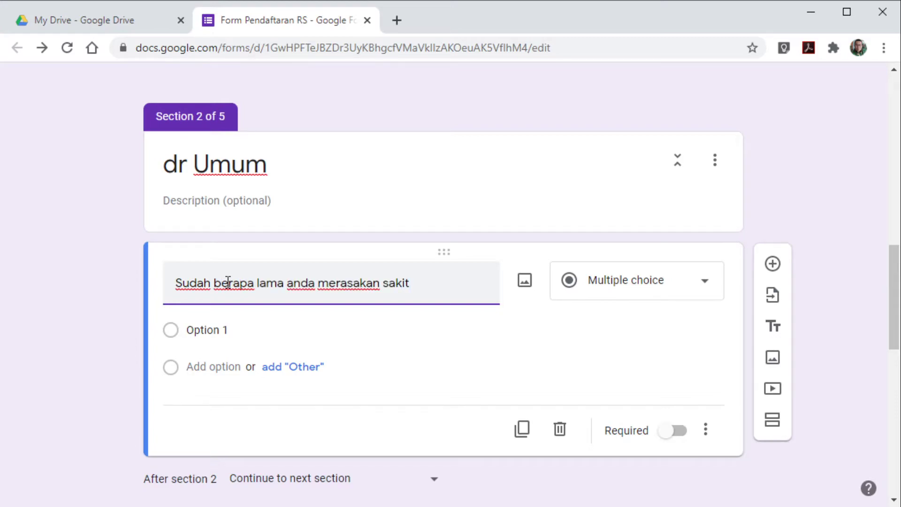
Fill the sickness duration question in the dr Umum section with the answer options "1 hari", "2 hari" and "3 hari"
{"action": "left_click", "coordinate": [229, 332]}
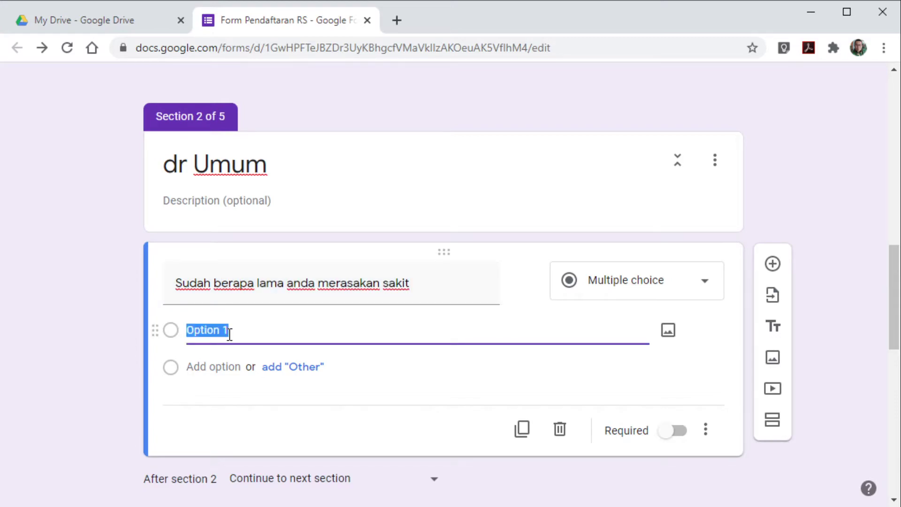
{"action": "type", "text": "1 hari"}
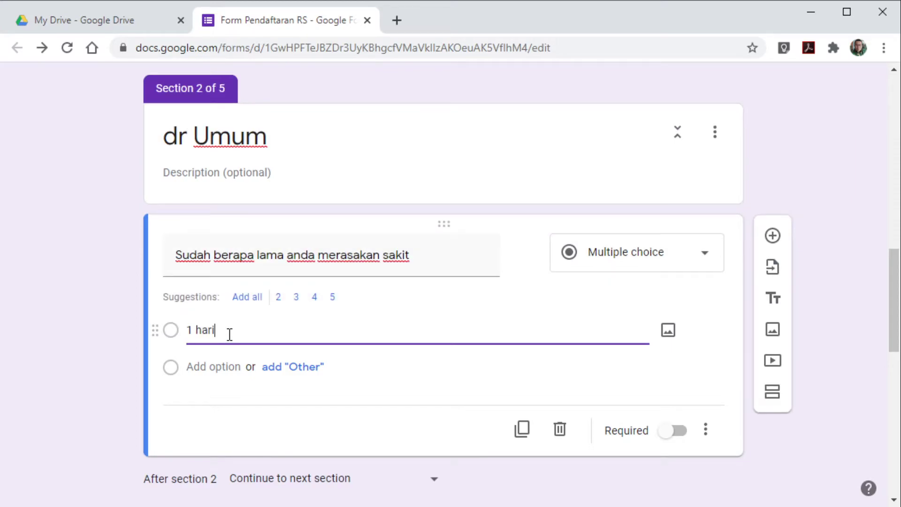
{"action": "key", "text": "Return"}
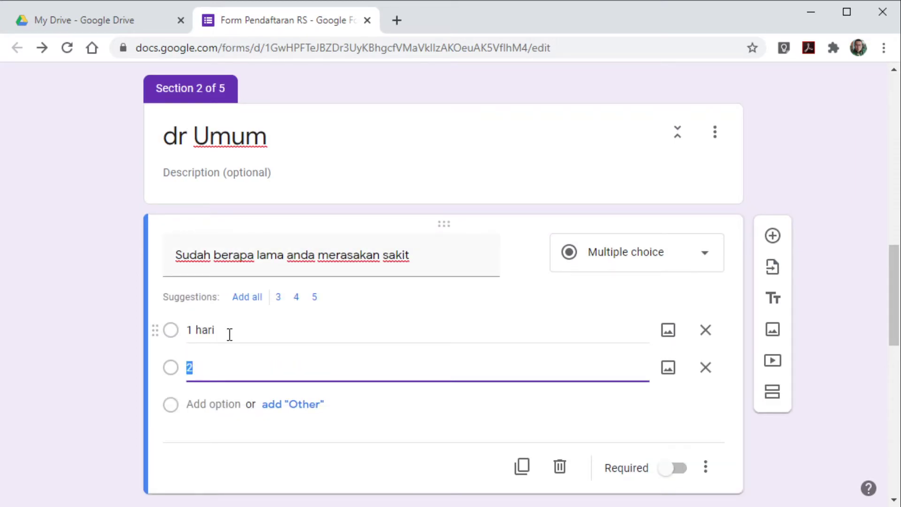
{"action": "type", "text": "2 hari"}
{"action": "key", "text": "Return"}
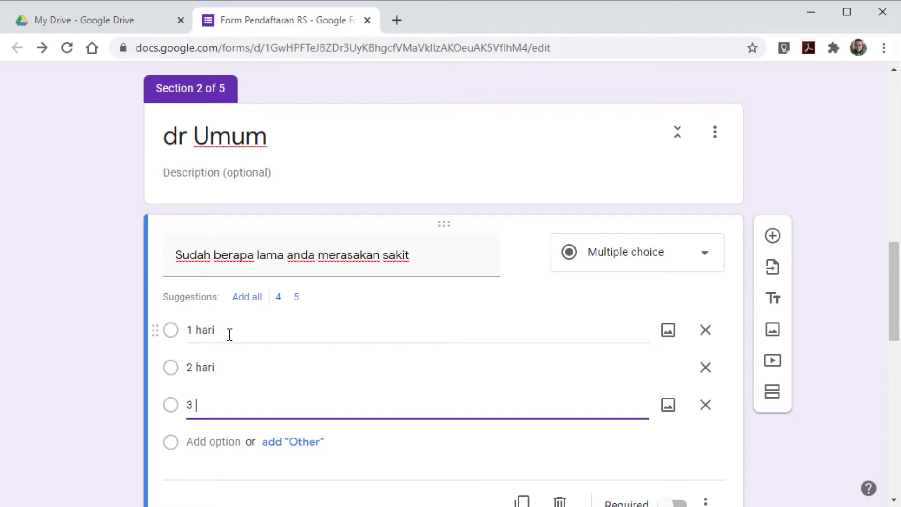
In the clinic dropdown question, route the dr Umum option to section 2 and the dr Gigi option to section 3
{"action": "scroll", "coordinate": [336, 308], "scroll_direction": "up", "scroll_amount": 8}
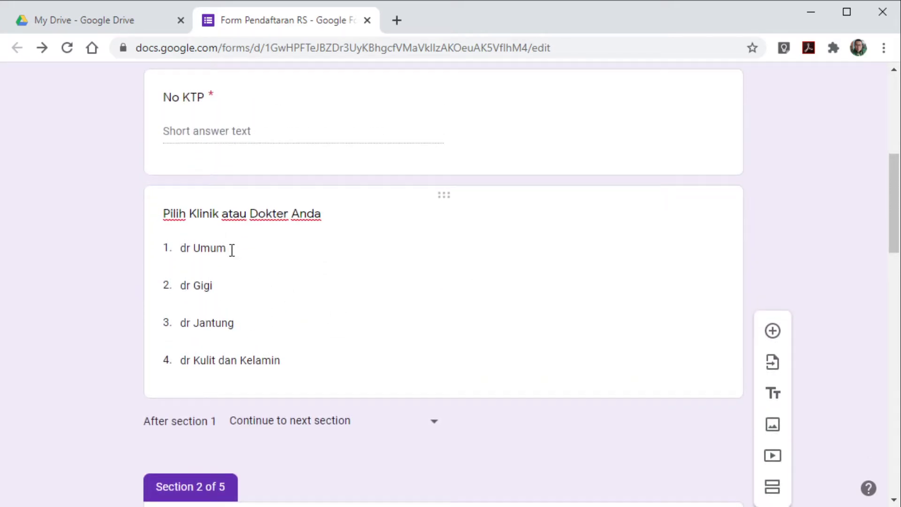
{"action": "left_click", "coordinate": [359, 249]}
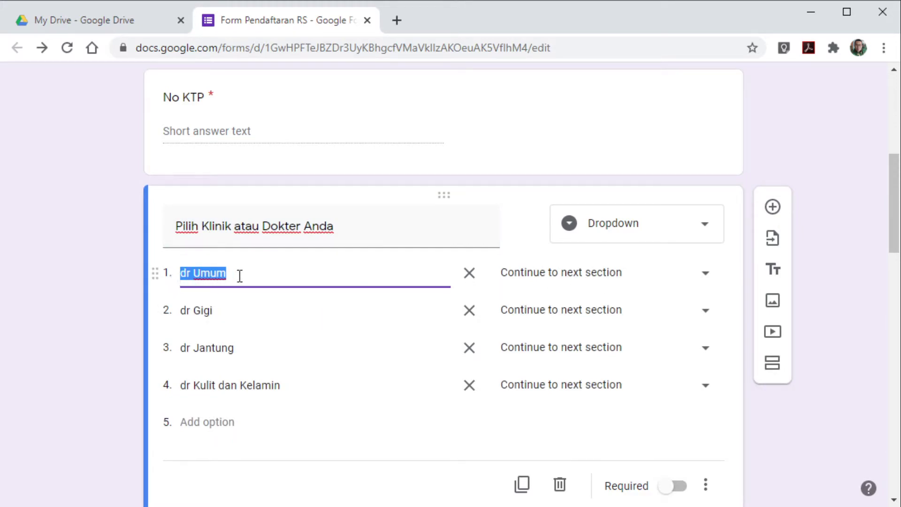
{"action": "left_click", "coordinate": [705, 276]}
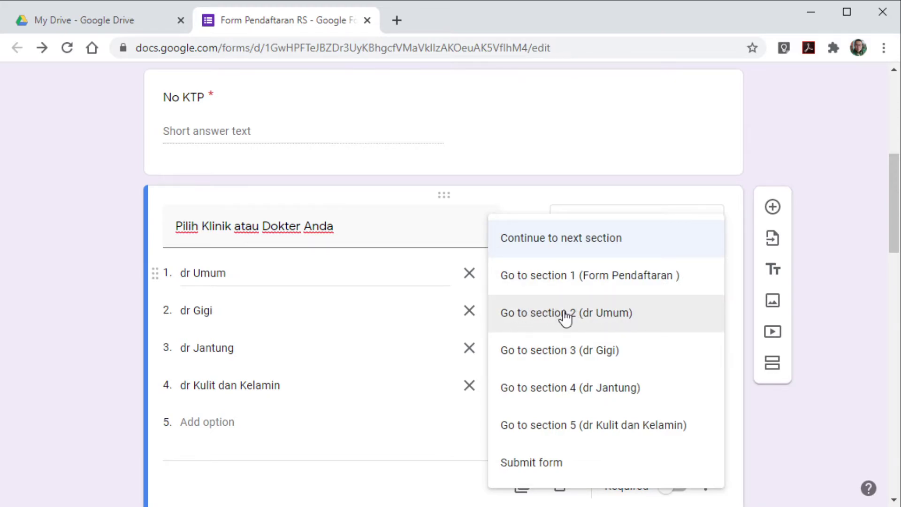
{"action": "left_click", "coordinate": [544, 316]}
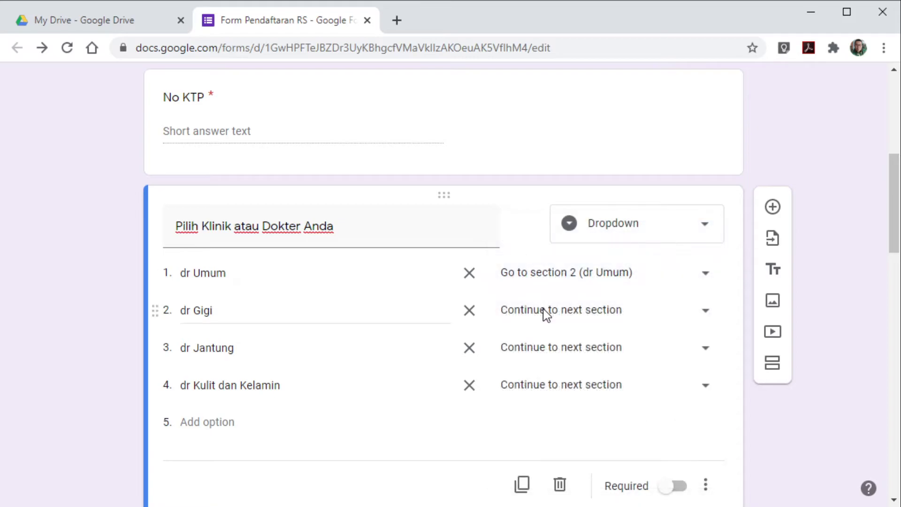
{"action": "left_click", "coordinate": [704, 314]}
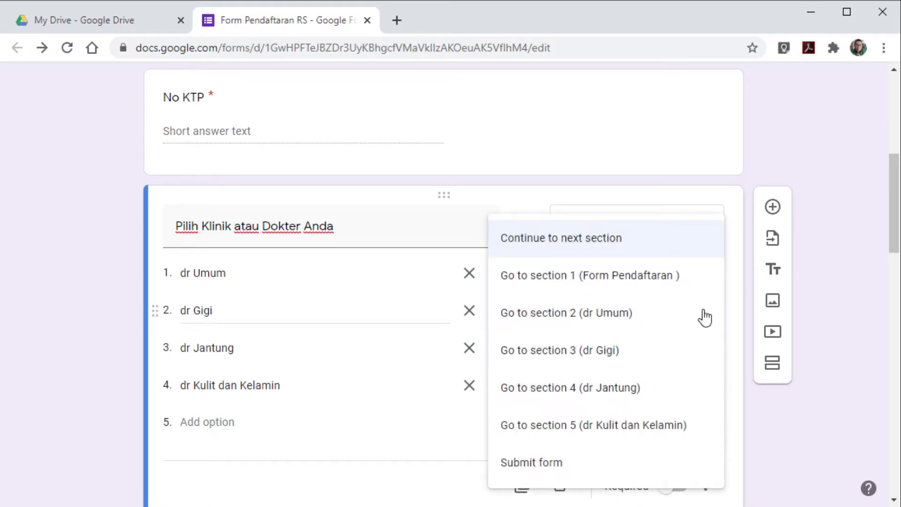
{"action": "left_click", "coordinate": [599, 352]}
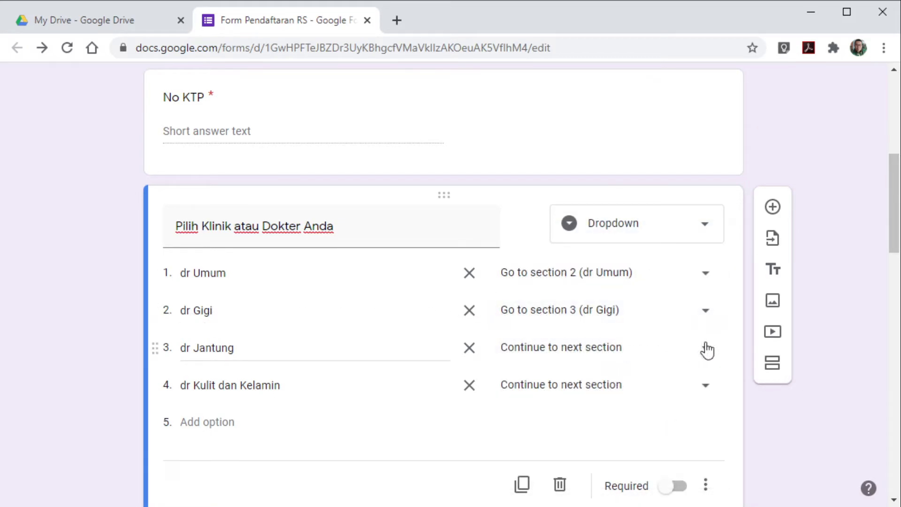
Route the dr Jantung option to section 4 and the dr Kulit dan Kelamin option to section 5
{"action": "left_click", "coordinate": [703, 350]}
{"action": "left_click", "coordinate": [624, 393]}
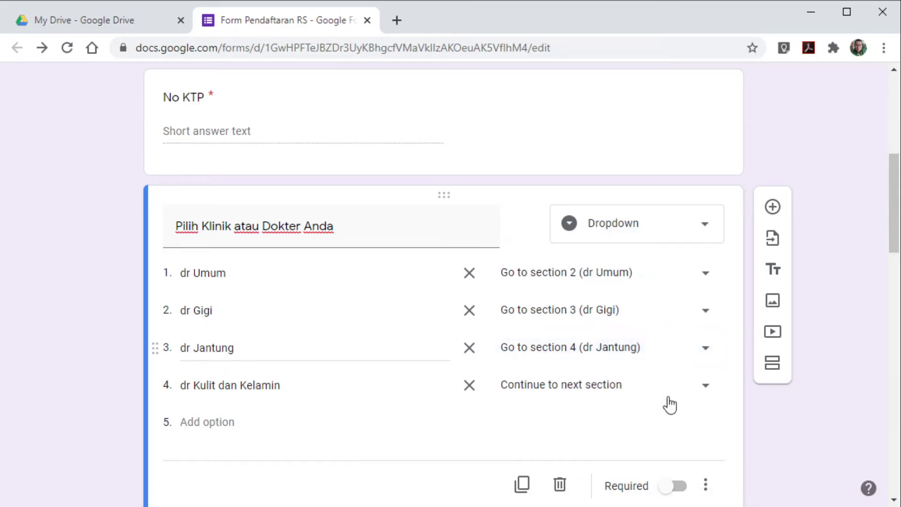
{"action": "left_click", "coordinate": [707, 390]}
{"action": "left_click", "coordinate": [610, 424]}
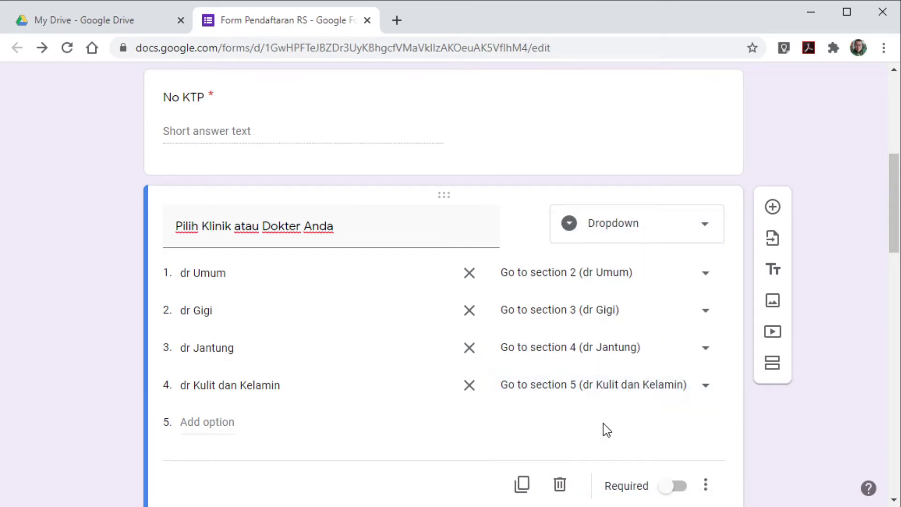
Preview the form, fill in the patient's name and enter "klk" as No KTP to test the number validation
{"action": "scroll", "coordinate": [319, 410], "scroll_direction": "down", "scroll_amount": 20}
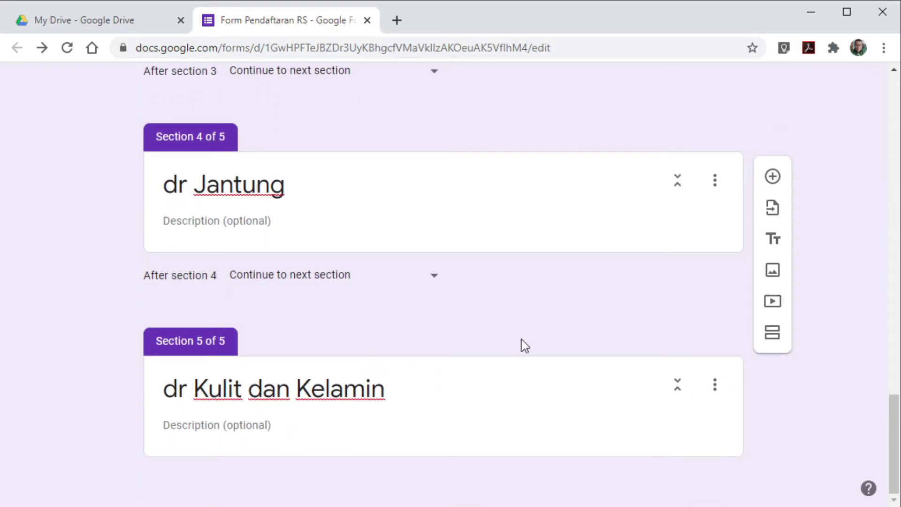
{"action": "scroll", "coordinate": [522, 339], "scroll_direction": "up", "scroll_amount": 20}
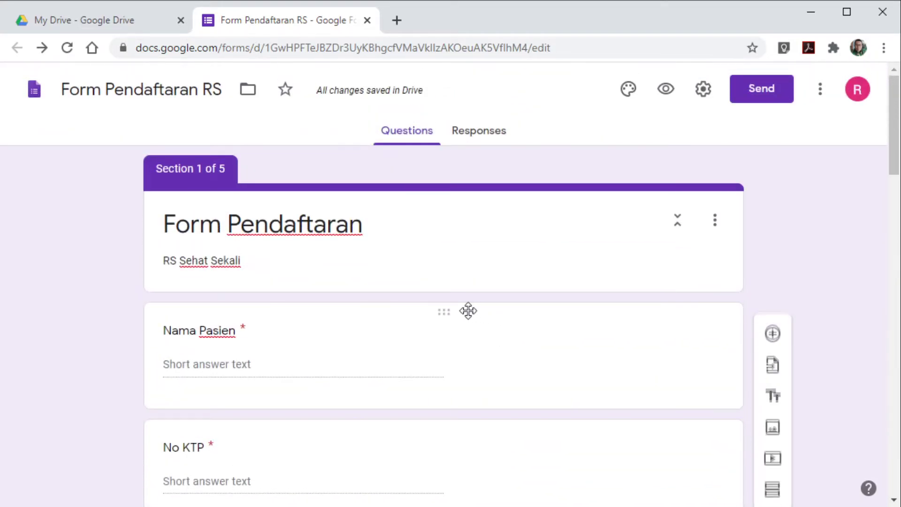
{"action": "left_click", "coordinate": [662, 89]}
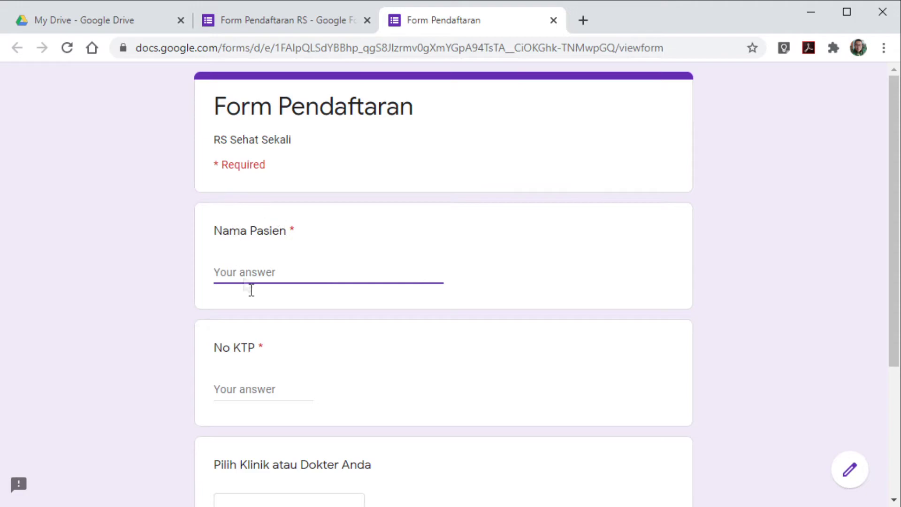
{"action": "type", "text": "Dedi"}
{"action": "scroll", "coordinate": [305, 305], "scroll_direction": "down", "scroll_amount": 4}
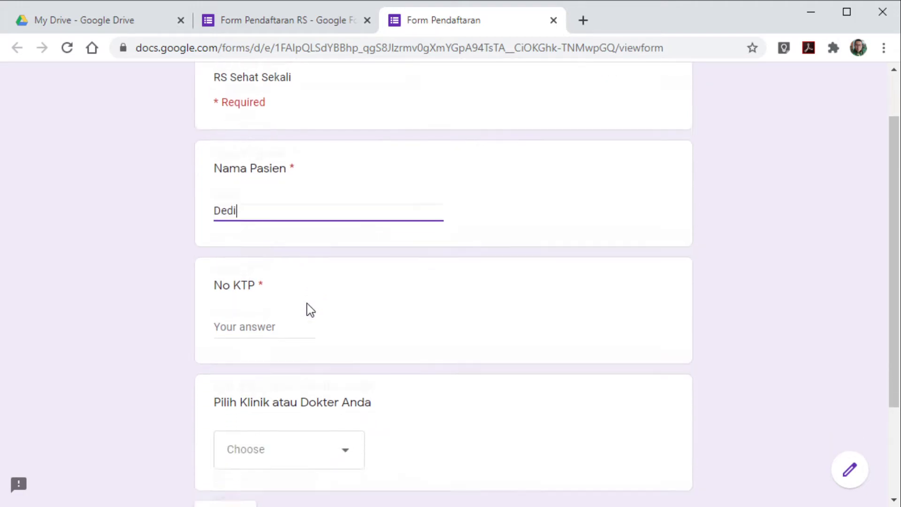
{"action": "left_click", "coordinate": [240, 195]}
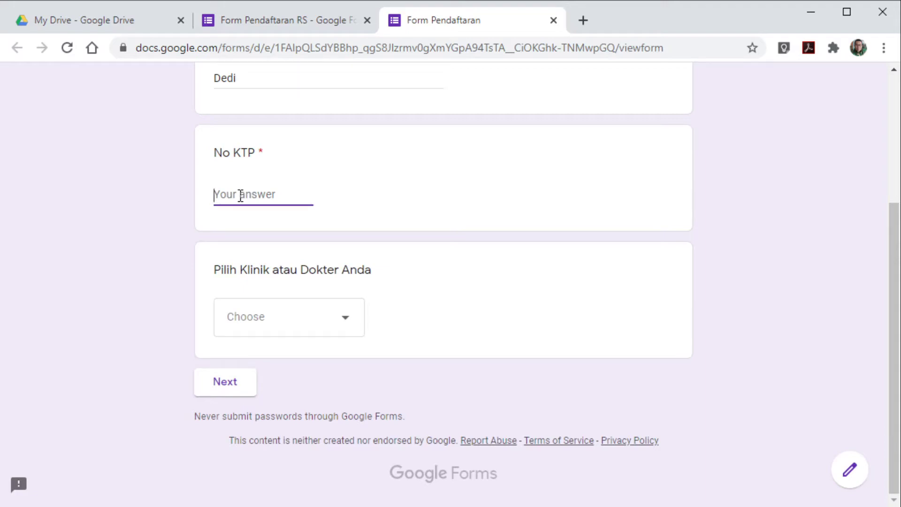
{"action": "type", "text": "klk"}
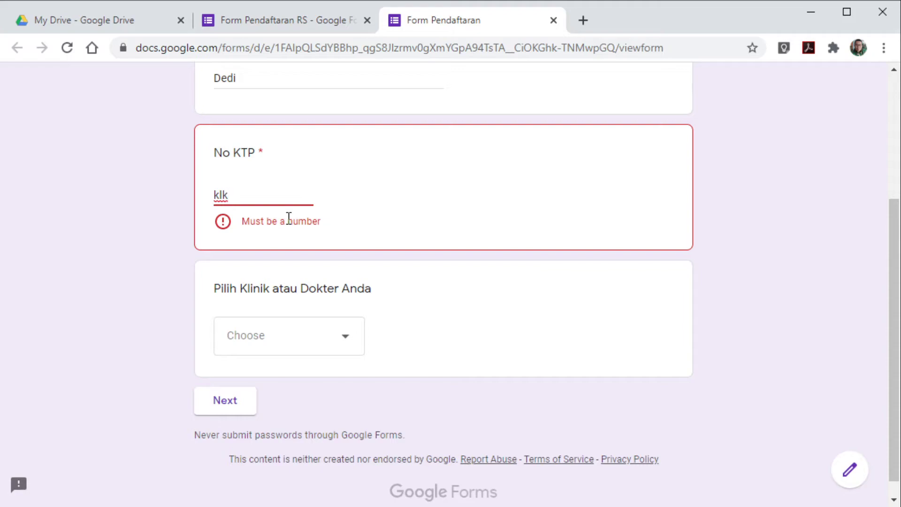
Replace the No KTP answer with a numeric ID number, choose dr Umum as the clinic and continue to its section
{"action": "scroll", "coordinate": [289, 218], "scroll_direction": "up", "scroll_amount": 3}
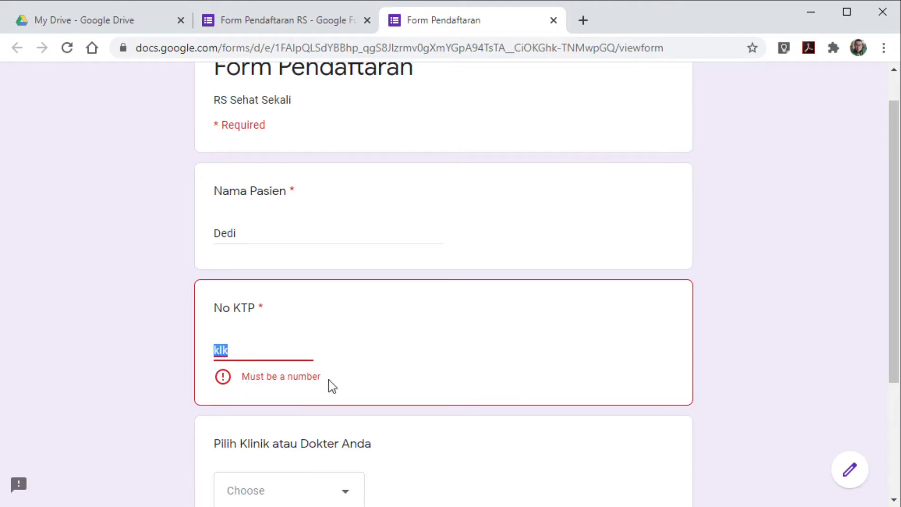
{"action": "type", "text": "123456789"}
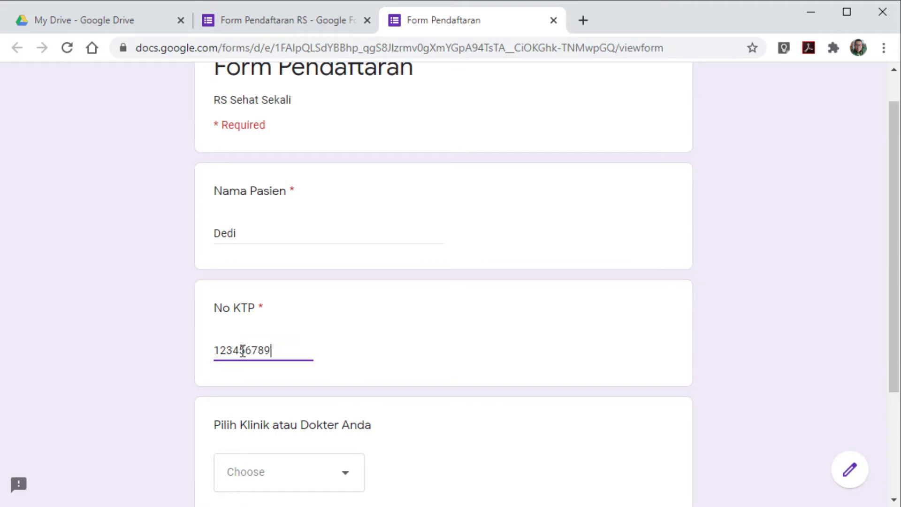
{"action": "scroll", "coordinate": [277, 305], "scroll_direction": "down", "scroll_amount": 3}
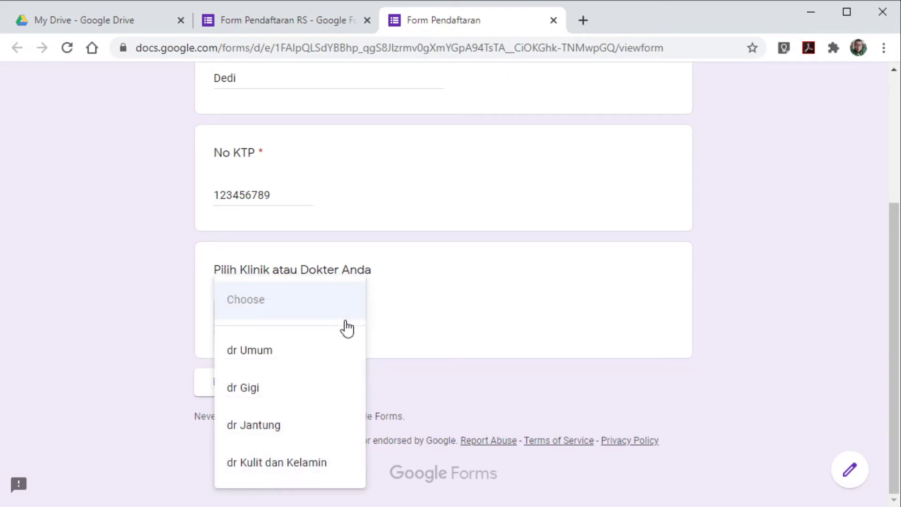
{"action": "left_click", "coordinate": [287, 352]}
{"action": "left_click", "coordinate": [233, 381]}
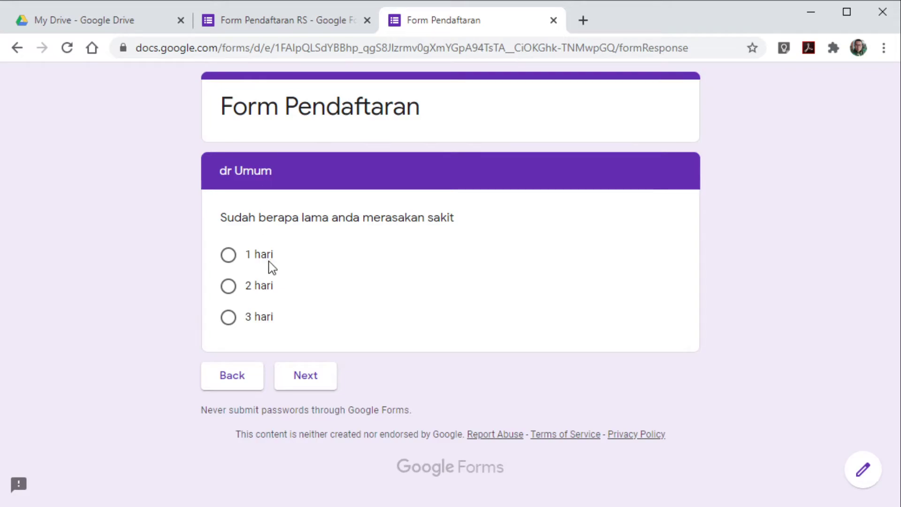
Answer the dr Umum question with "2 hari", then return and test the branching with dr Kulit dan Kelamin as the clinic
{"action": "left_click", "coordinate": [228, 258]}
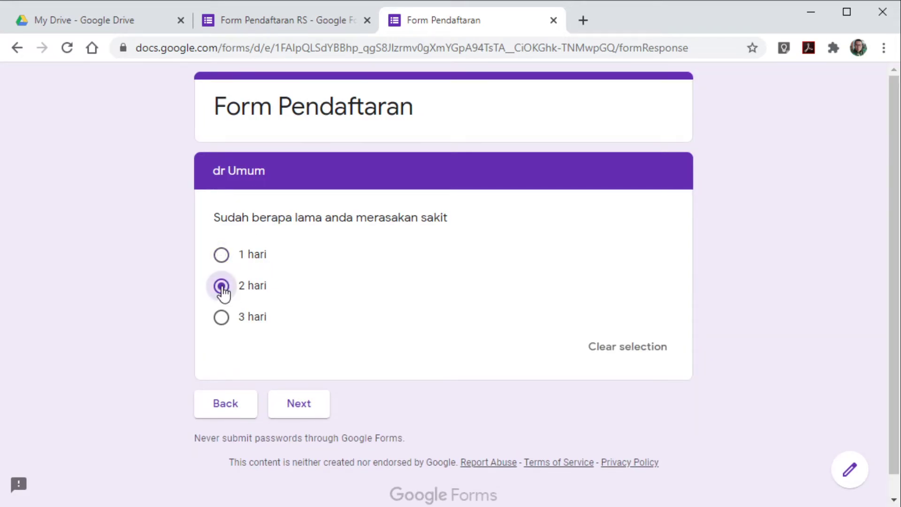
{"action": "left_click", "coordinate": [229, 410]}
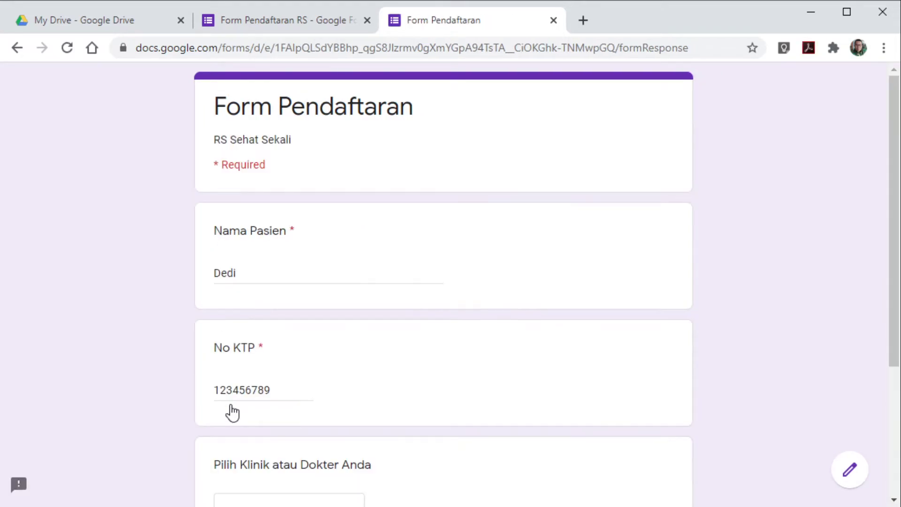
{"action": "scroll", "coordinate": [338, 362], "scroll_direction": "down", "scroll_amount": 4}
{"action": "left_click", "coordinate": [347, 322]}
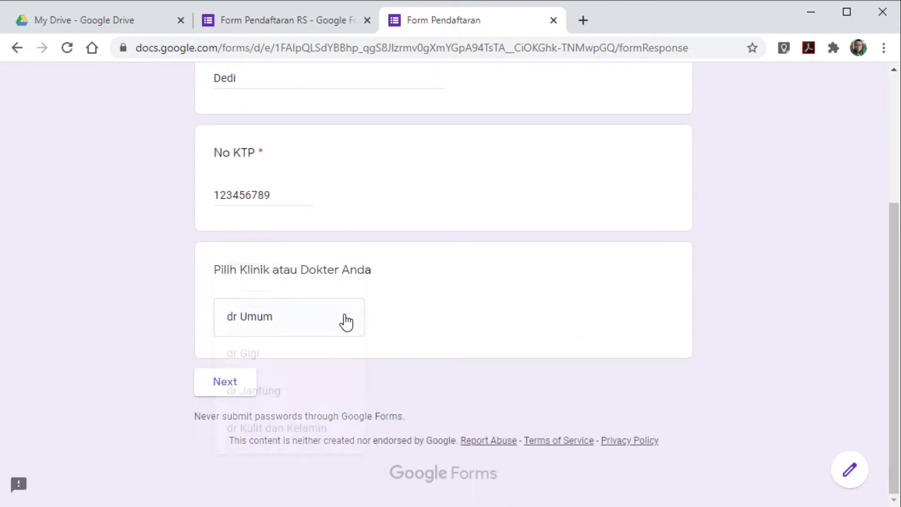
{"action": "left_click", "coordinate": [322, 429]}
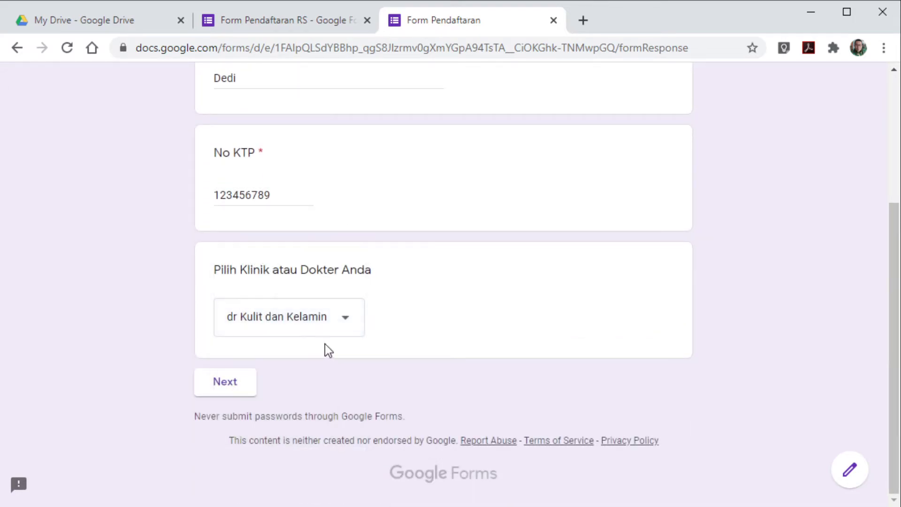
{"action": "left_click", "coordinate": [206, 388]}
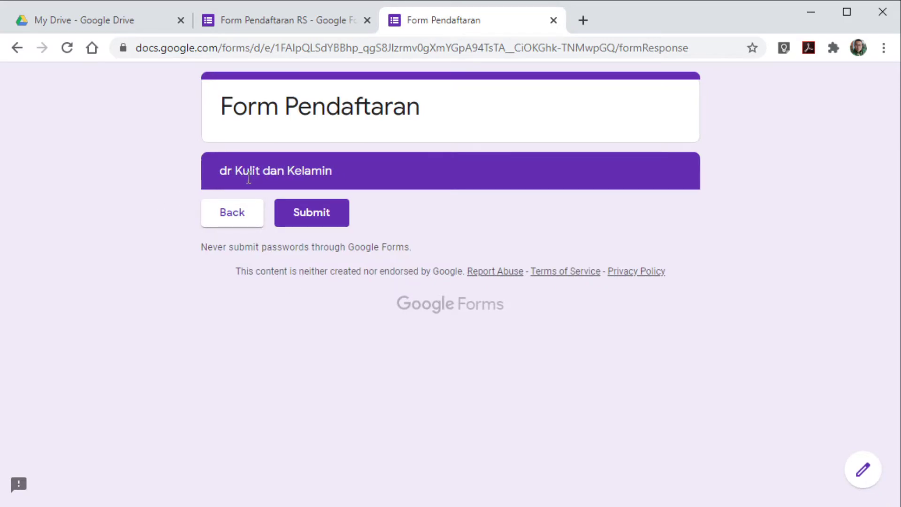
Close the preview and add a multiple choice question "Apakah sudah pernah ke dokter kulit" to the dr Kulit dan Kelamin section
{"action": "left_click", "coordinate": [553, 20]}
{"action": "scroll", "coordinate": [308, 288], "scroll_direction": "down", "scroll_amount": 15}
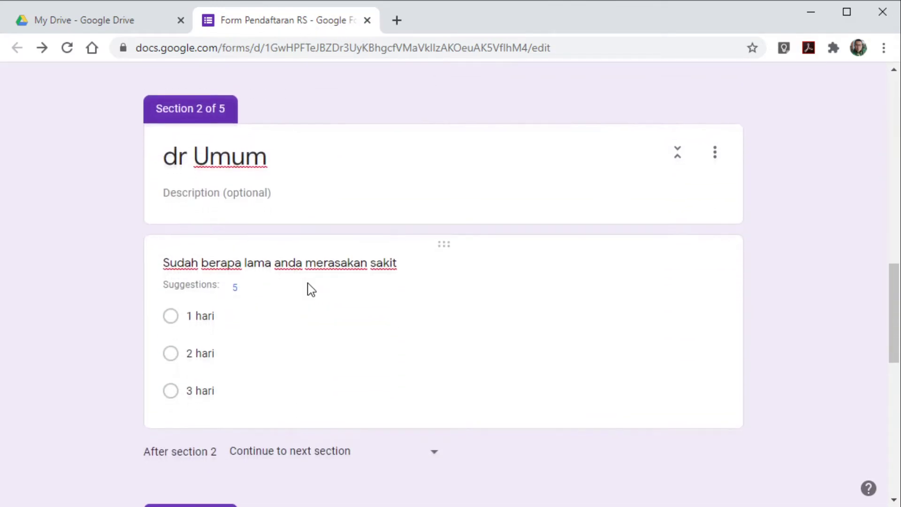
{"action": "scroll", "coordinate": [311, 288], "scroll_direction": "down", "scroll_amount": 3}
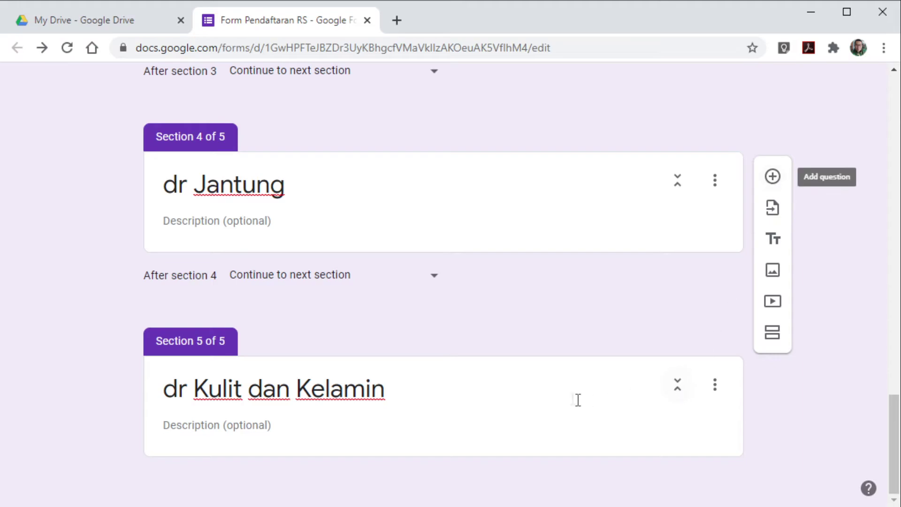
{"action": "left_click", "coordinate": [566, 386]}
{"action": "left_click", "coordinate": [772, 328]}
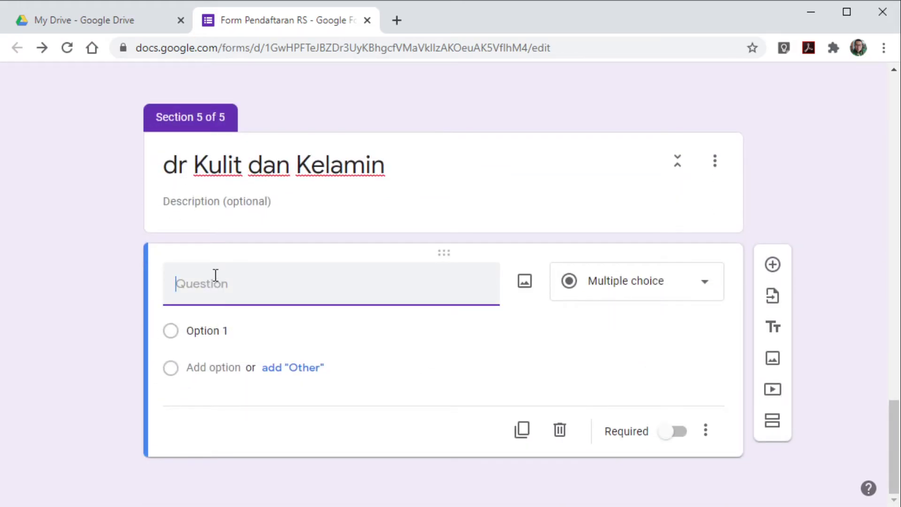
{"action": "type", "text": "Apakah sudah pernah ke dokter kulit"}
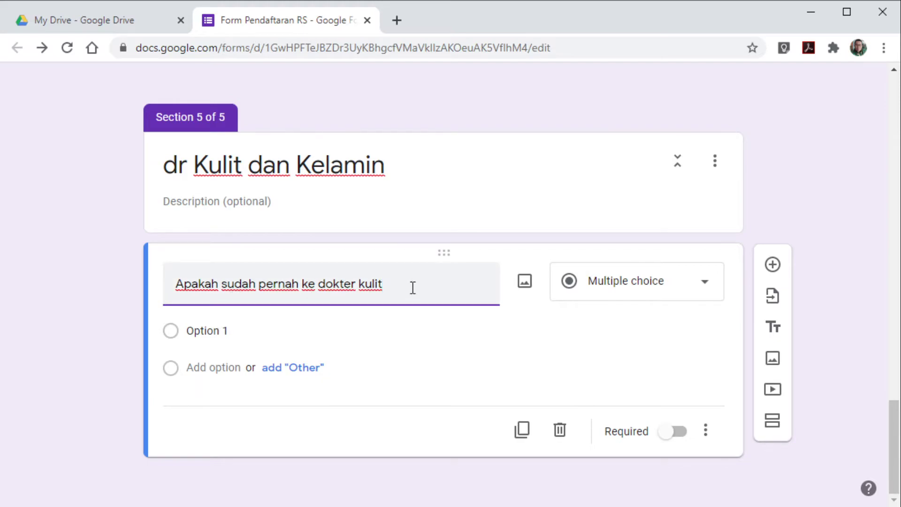
Give the dr Kulit dan Kelamin question the answer options "Sudah" and "belum"
{"action": "left_click", "coordinate": [235, 332]}
{"action": "type", "text": "Sudah"}
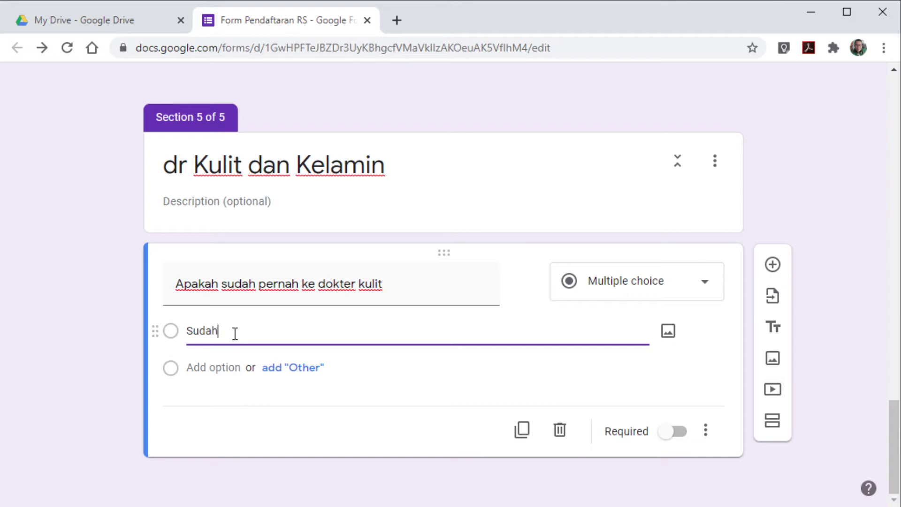
{"action": "key", "text": "Return"}
{"action": "type", "text": "belum"}
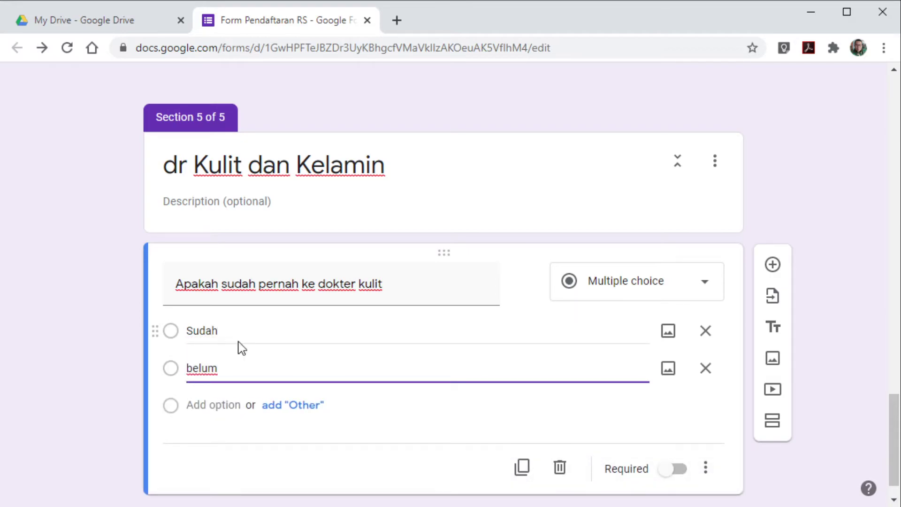
{"action": "left_click", "coordinate": [391, 456]}
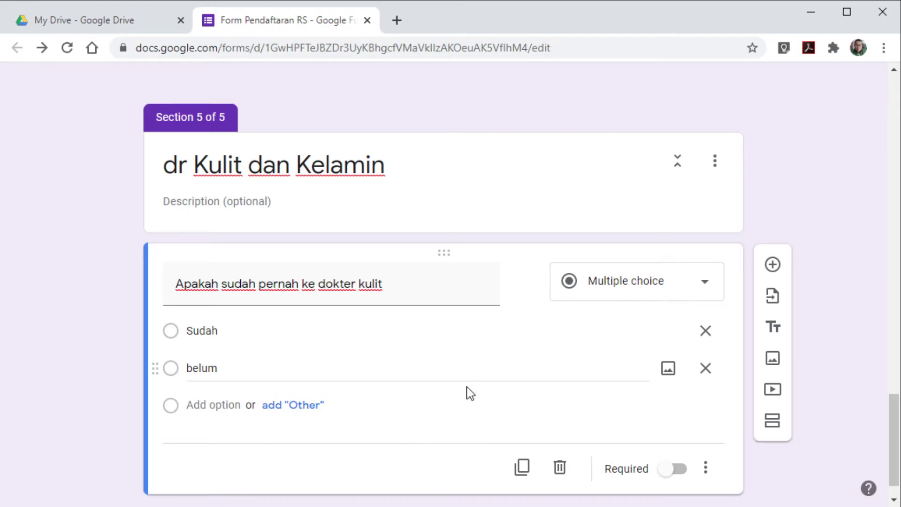
{"action": "scroll", "coordinate": [495, 272], "scroll_direction": "up", "scroll_amount": 20}
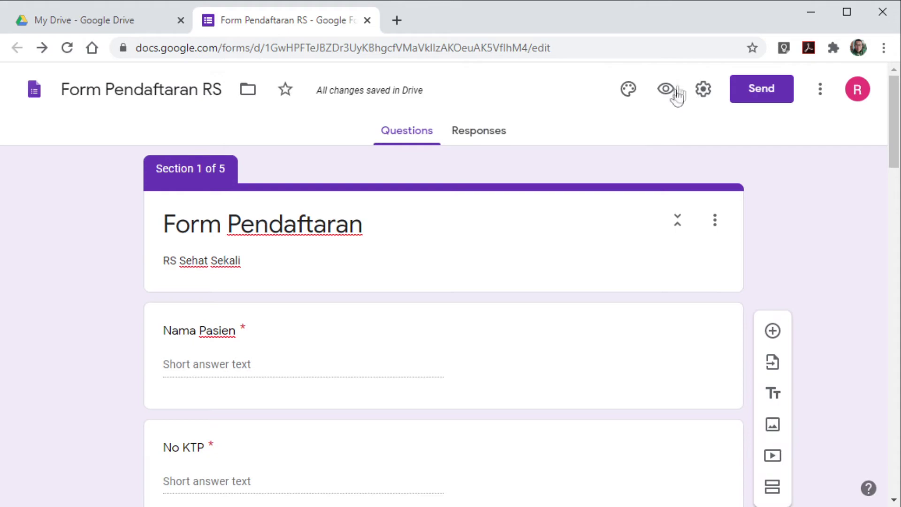
Preview the form and fill in the patient's name and a numeric ID number for No KTP
{"action": "left_click", "coordinate": [665, 89]}
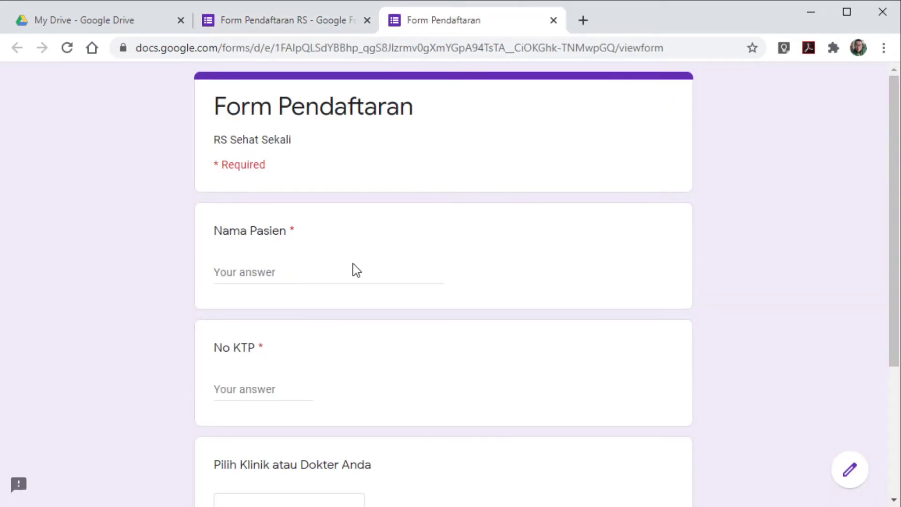
{"action": "left_click", "coordinate": [273, 268]}
{"action": "type", "text": "Dedi"}
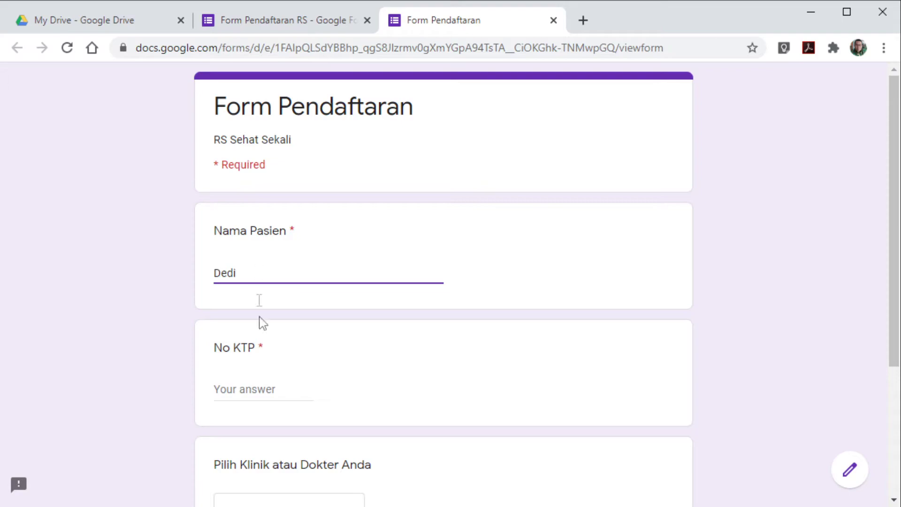
{"action": "left_click", "coordinate": [267, 398]}
{"action": "type", "text": "1234678989"}
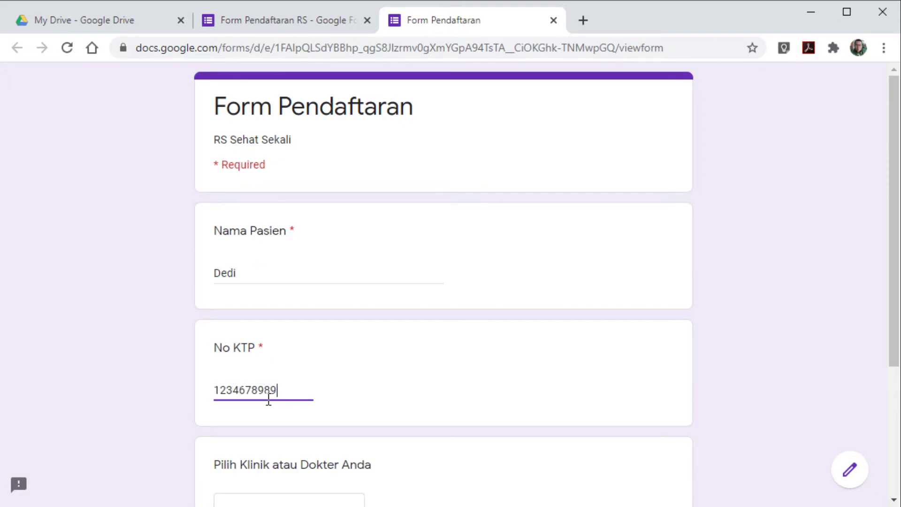
Choose dr Kulit dan Kelamin as the clinic, continue to its section and submit the response with its question unanswered
{"action": "scroll", "coordinate": [359, 331], "scroll_direction": "down", "scroll_amount": 4}
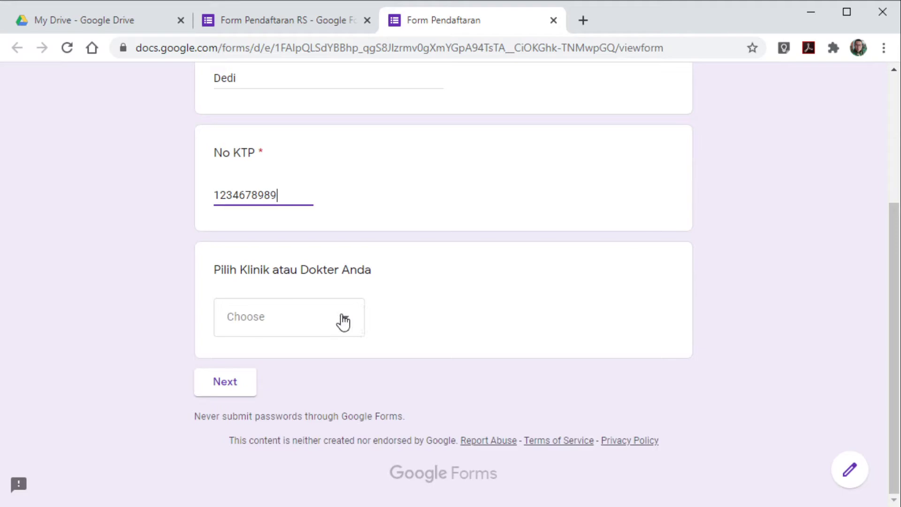
{"action": "left_click", "coordinate": [343, 322]}
{"action": "left_click", "coordinate": [287, 464]}
{"action": "left_click", "coordinate": [213, 393]}
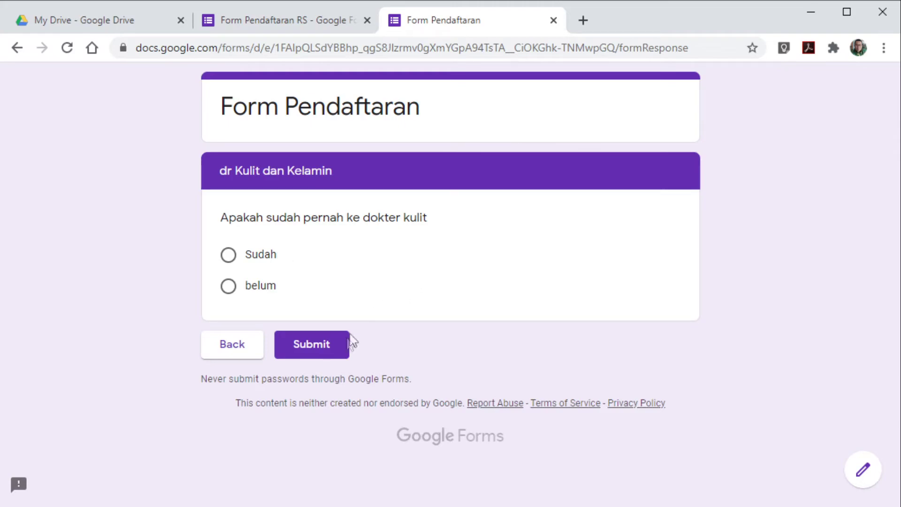
{"action": "left_click", "coordinate": [319, 346]}
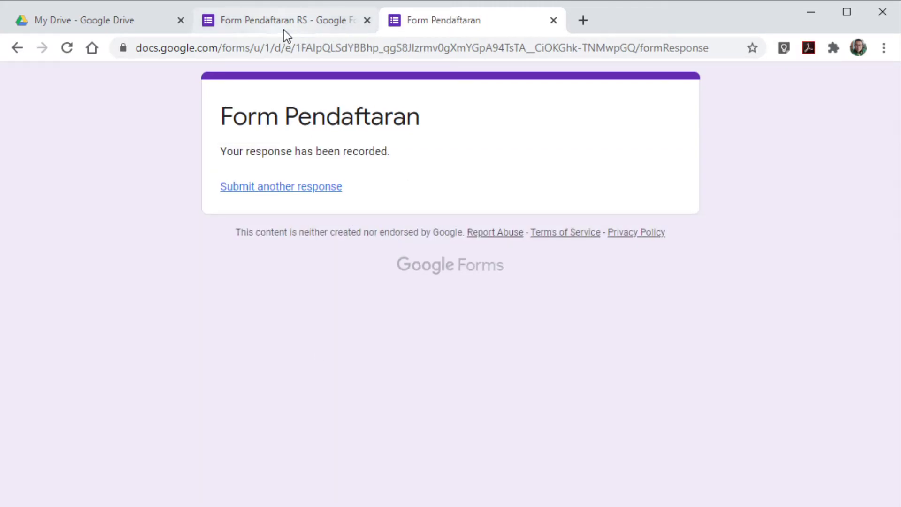
Close the preview and review the summary of the form's responses
{"action": "left_click", "coordinate": [554, 20]}
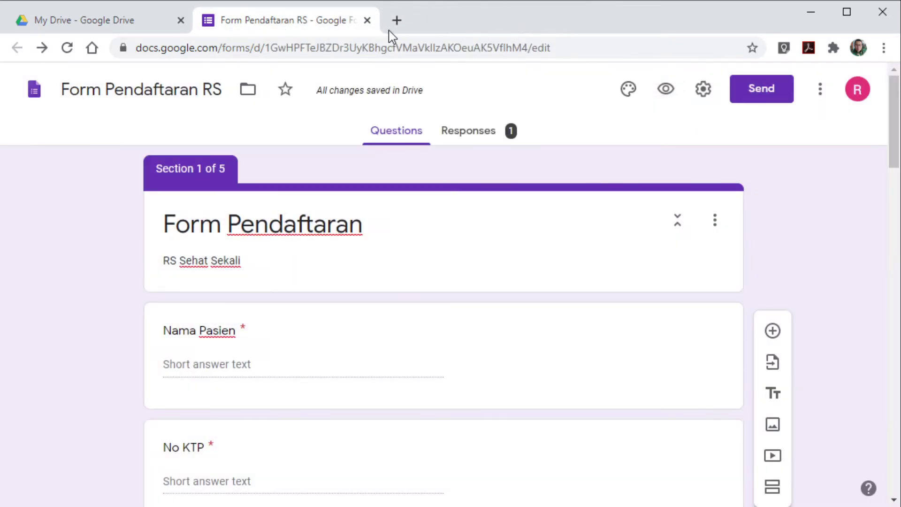
{"action": "left_click", "coordinate": [479, 137]}
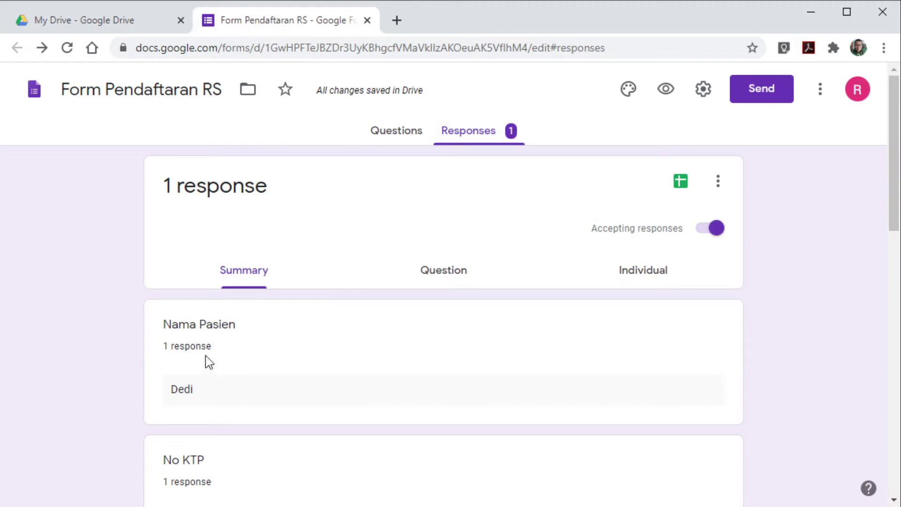
{"action": "scroll", "coordinate": [227, 359], "scroll_direction": "down", "scroll_amount": 5}
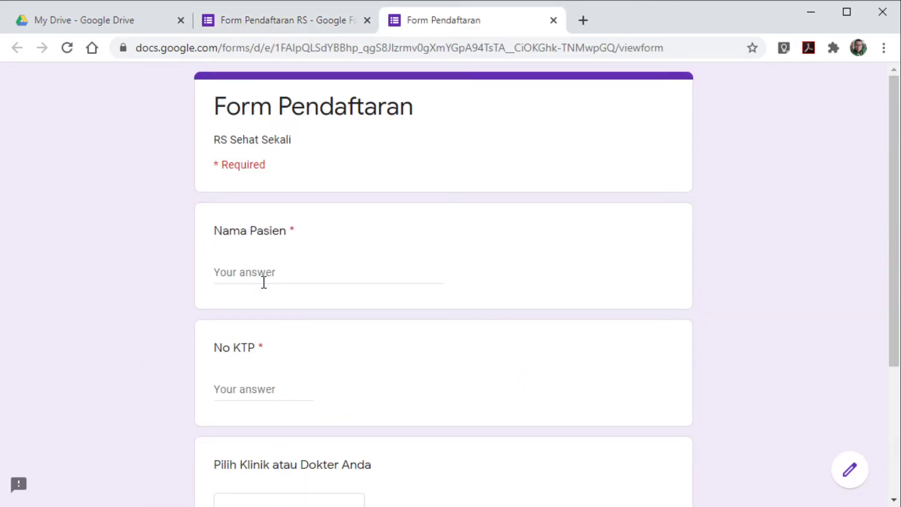
Start another response in the form preview with a different patient's name and a numeric ID number for No KTP
{"action": "left_click", "coordinate": [263, 276]}
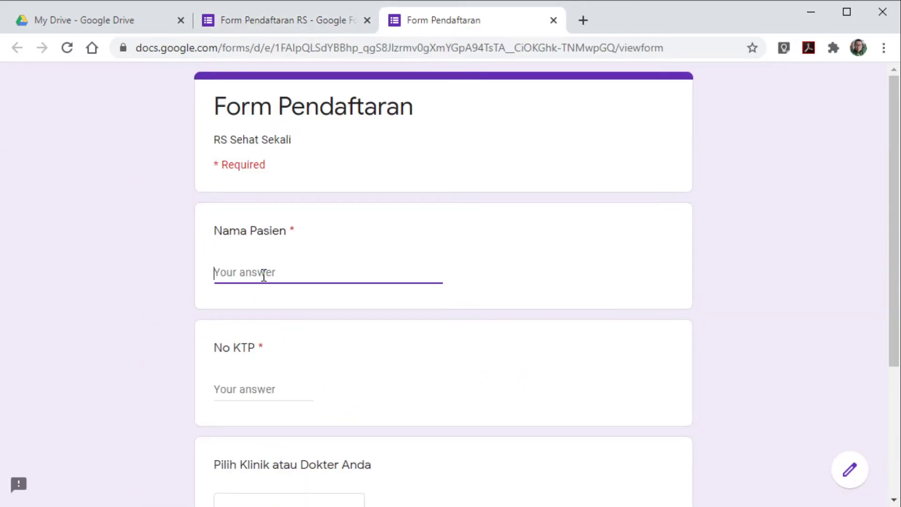
{"action": "type", "text": "D"}
{"action": "left_click", "coordinate": [268, 390]}
{"action": "type", "text": "112233445566"}
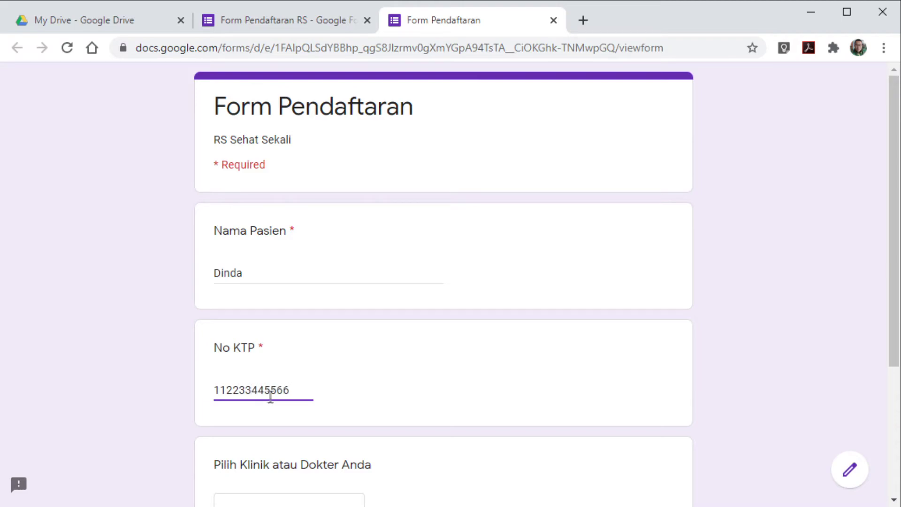
Choose dr Kulit dan Kelamin as the clinic, answer its question with "belum" and submit the response
{"action": "scroll", "coordinate": [396, 355], "scroll_direction": "down", "scroll_amount": 4}
{"action": "left_click", "coordinate": [346, 330]}
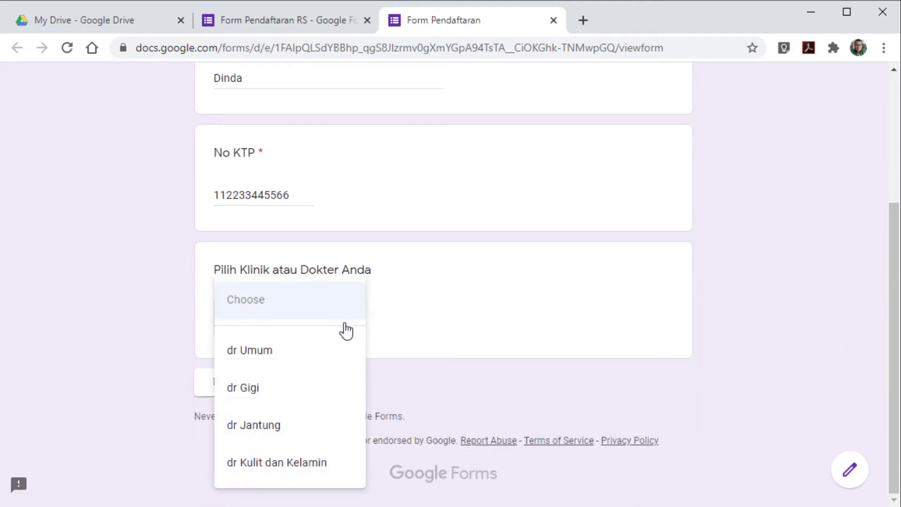
{"action": "left_click", "coordinate": [276, 467]}
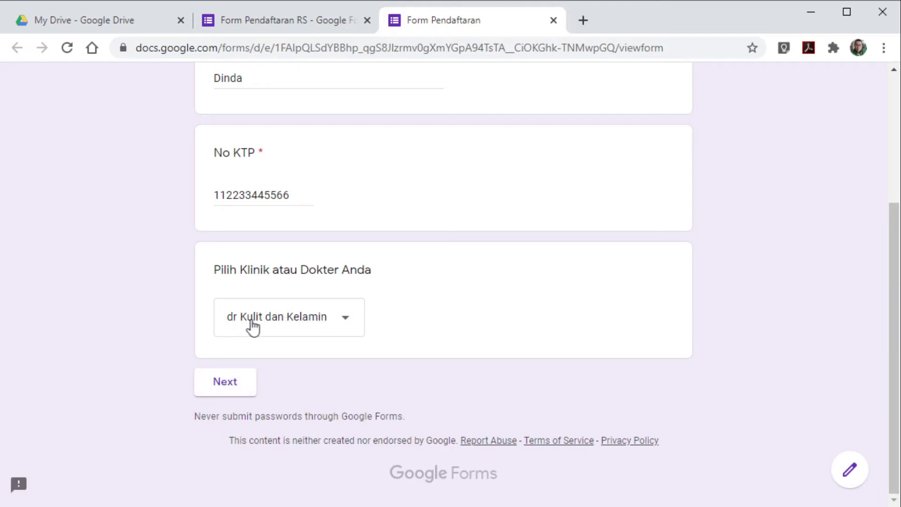
{"action": "left_click", "coordinate": [231, 390]}
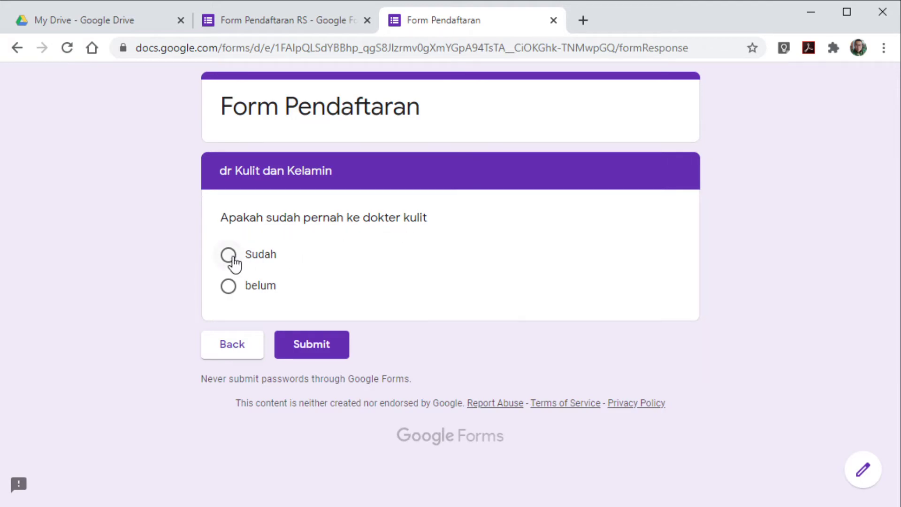
{"action": "left_click", "coordinate": [228, 287]}
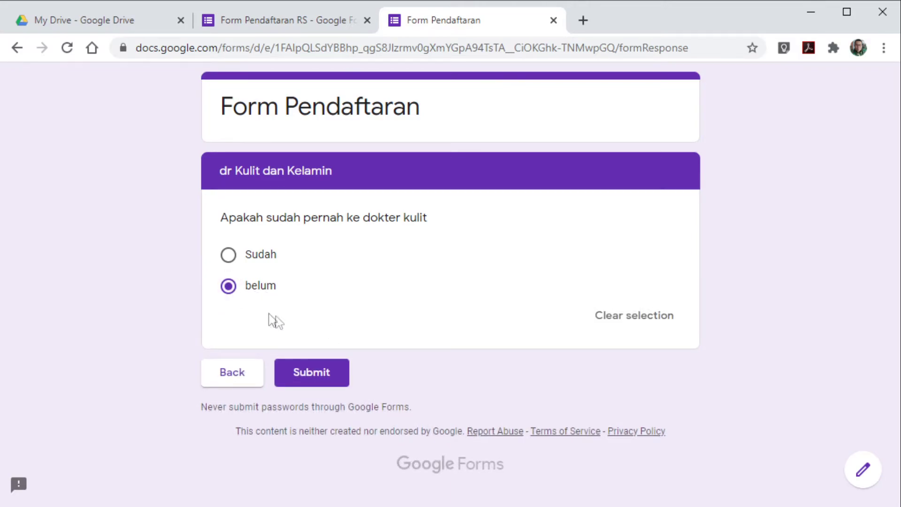
{"action": "left_click", "coordinate": [313, 376]}
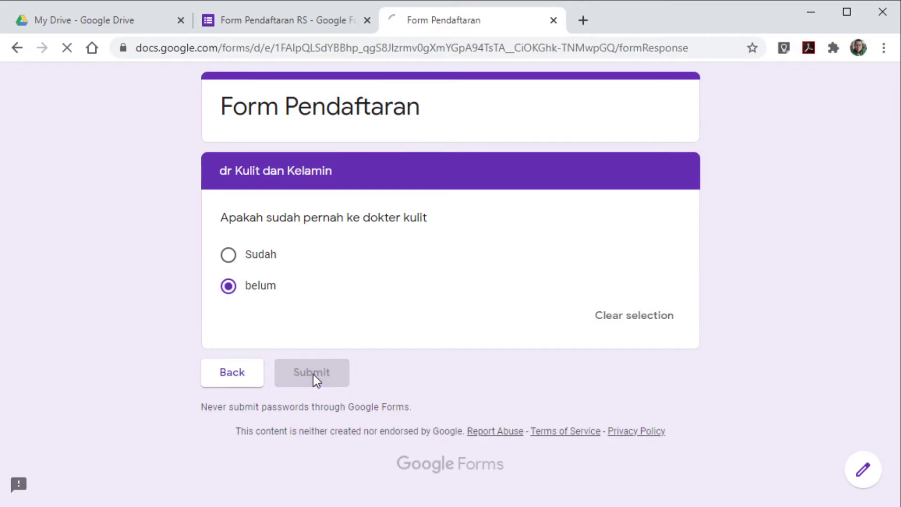
Close the preview and view the collected responses as a summary, by question and individually
{"action": "left_click", "coordinate": [552, 21]}
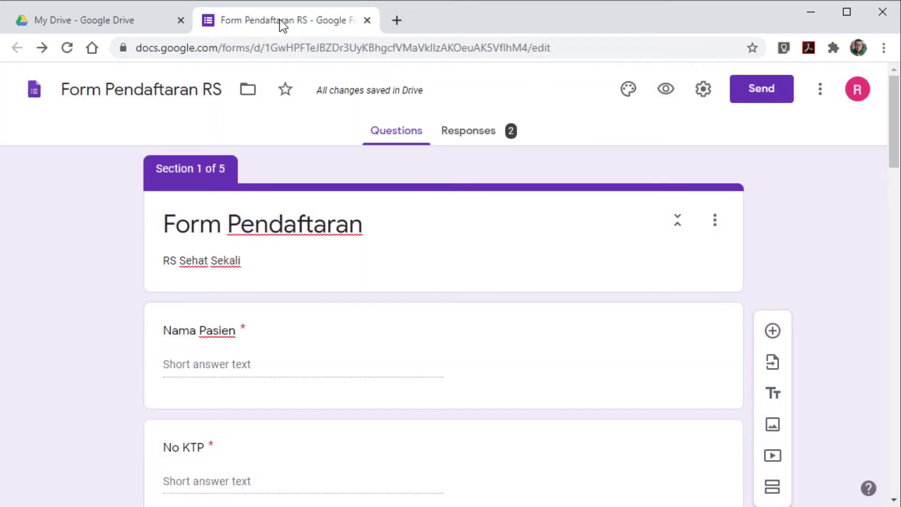
{"action": "left_click", "coordinate": [472, 136]}
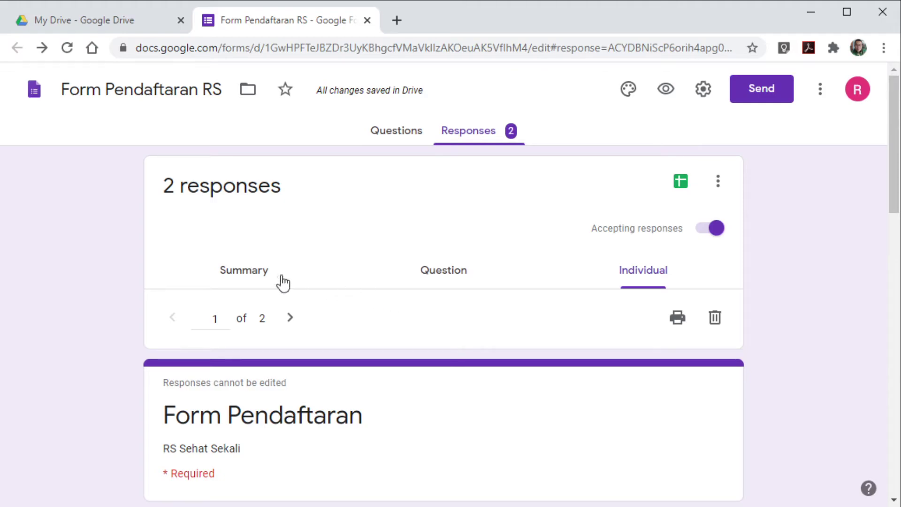
{"action": "left_click", "coordinate": [245, 276]}
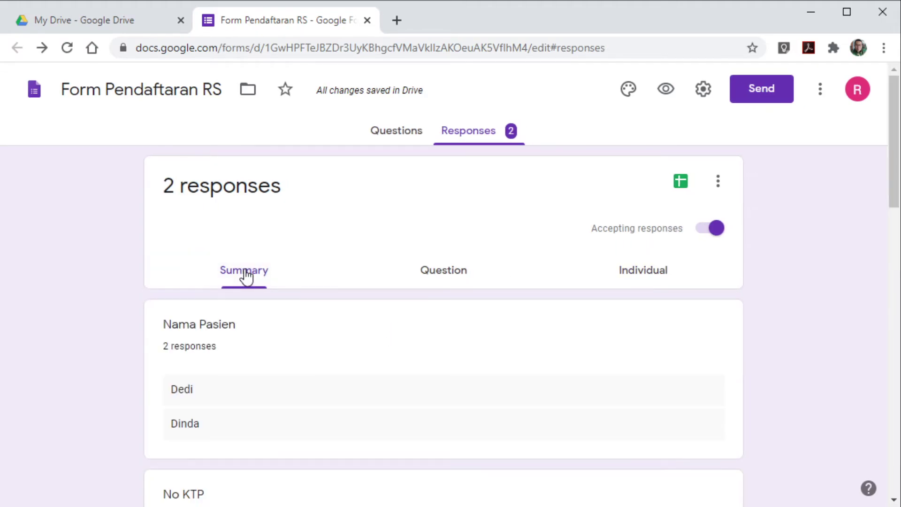
{"action": "left_click", "coordinate": [444, 278]}
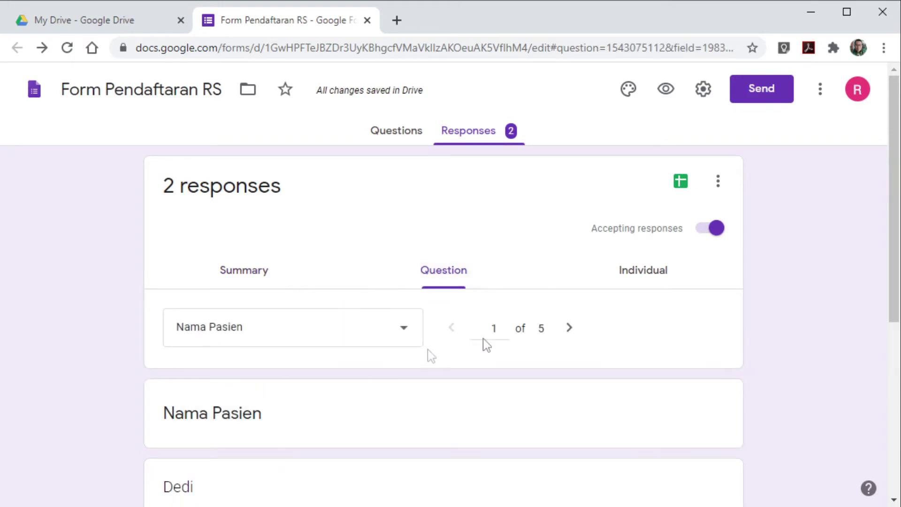
{"action": "left_click", "coordinate": [650, 278]}
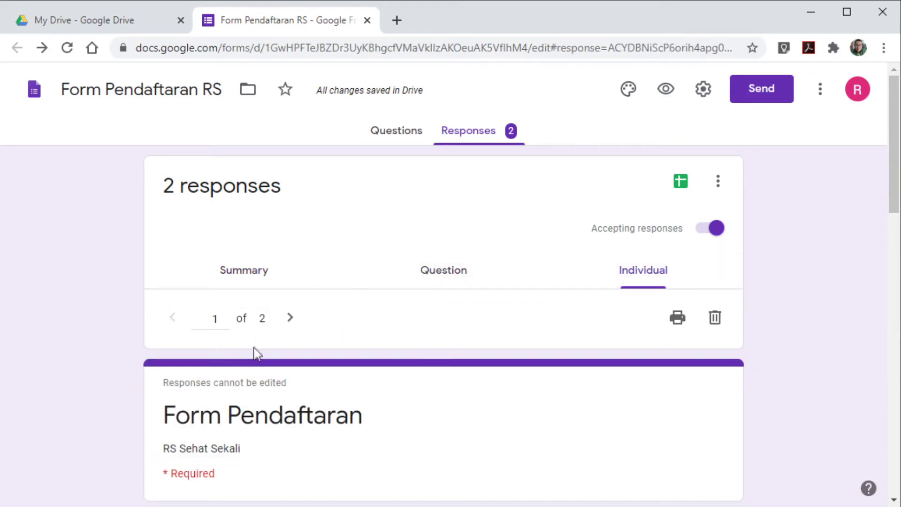
Read through the first and second individual responses, checking the chosen clinic and the answers in each doctor's section
{"action": "scroll", "coordinate": [255, 352], "scroll_direction": "down", "scroll_amount": 5}
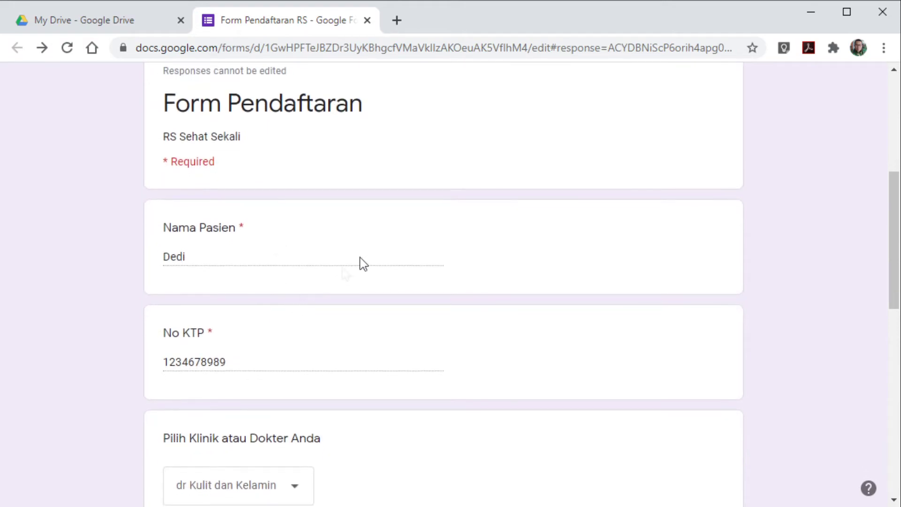
{"action": "scroll", "coordinate": [284, 282], "scroll_direction": "down", "scroll_amount": 10}
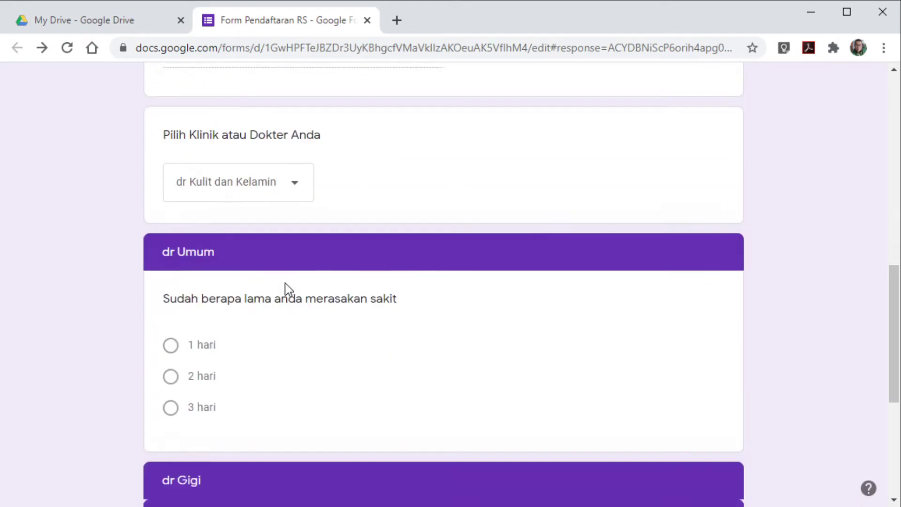
{"action": "scroll", "coordinate": [288, 289], "scroll_direction": "up", "scroll_amount": 15}
{"action": "left_click", "coordinate": [289, 185]}
{"action": "scroll", "coordinate": [308, 305], "scroll_direction": "down", "scroll_amount": 3}
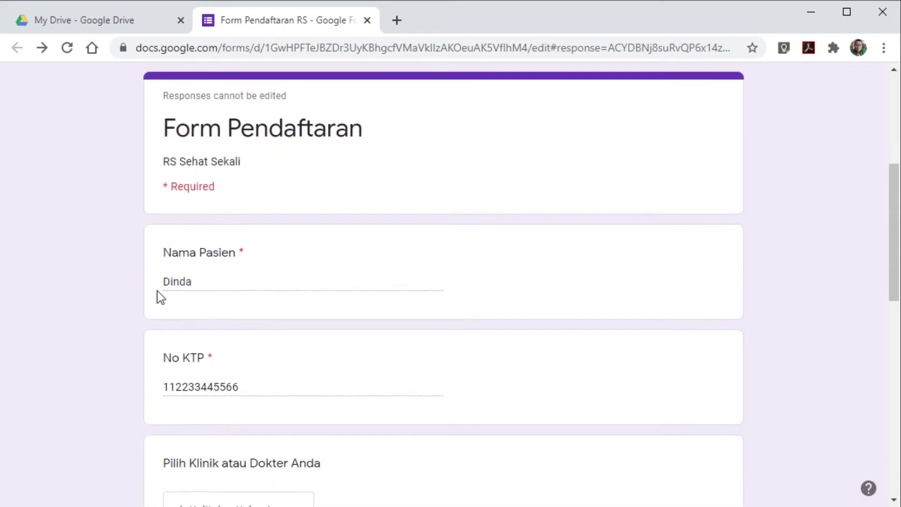
{"action": "scroll", "coordinate": [235, 400], "scroll_direction": "down", "scroll_amount": 8}
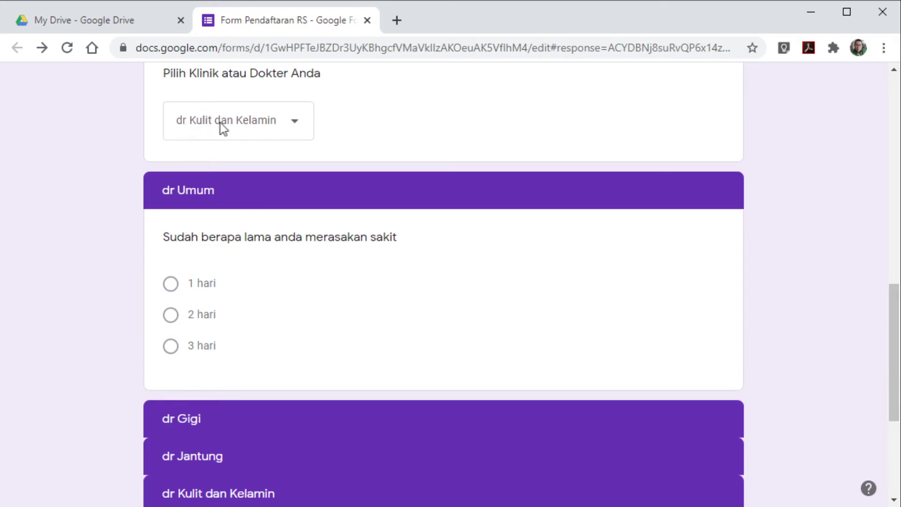
{"action": "scroll", "coordinate": [274, 237], "scroll_direction": "down", "scroll_amount": 5}
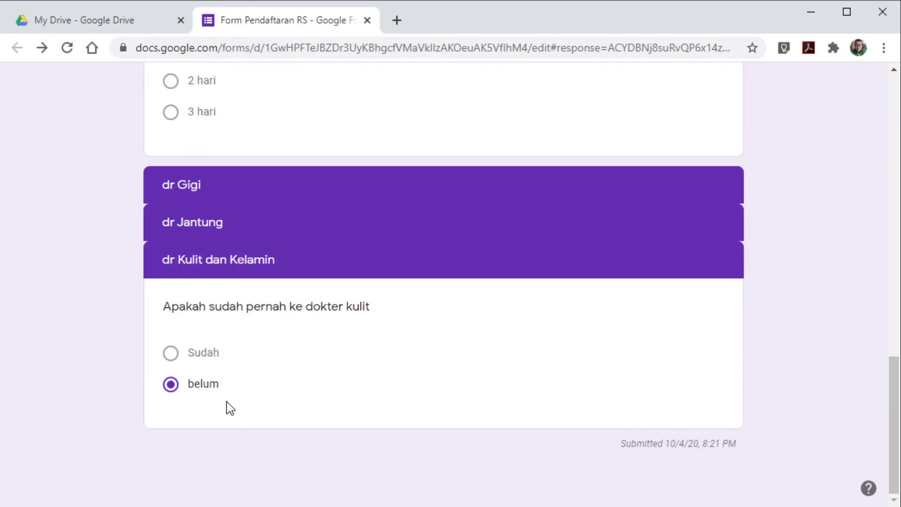
Create a new spreadsheet, "Form Pendaftaran RS (Responses)", as the destination for the form's responses
{"action": "scroll", "coordinate": [366, 380], "scroll_direction": "up", "scroll_amount": 15}
{"action": "scroll", "coordinate": [366, 381], "scroll_direction": "up", "scroll_amount": 2}
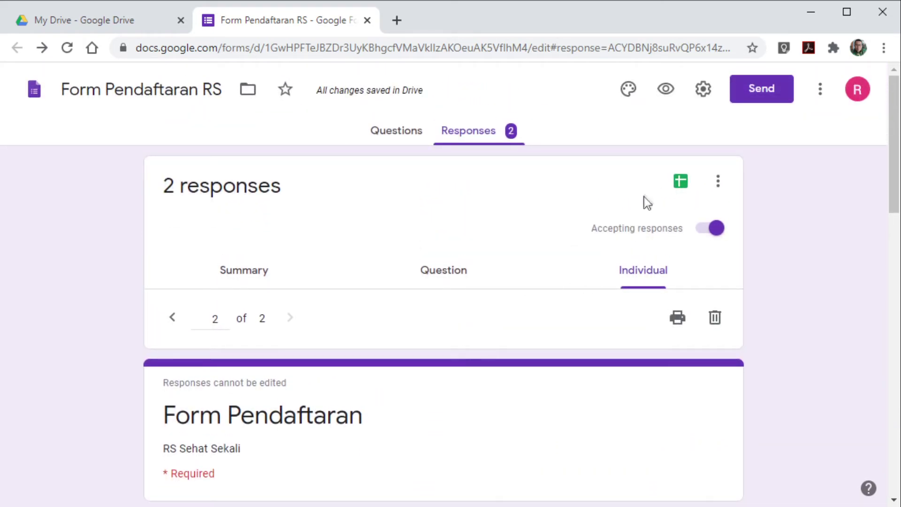
{"action": "left_click", "coordinate": [680, 183]}
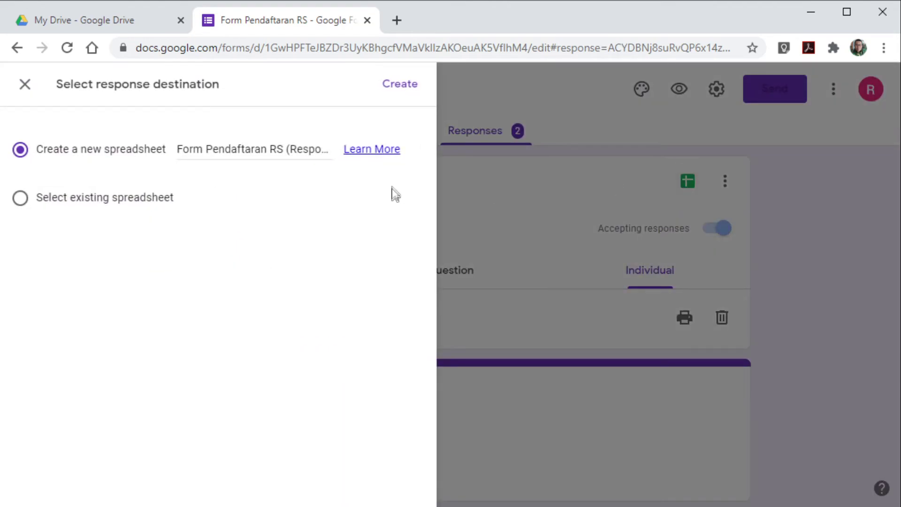
{"action": "left_click", "coordinate": [400, 84]}
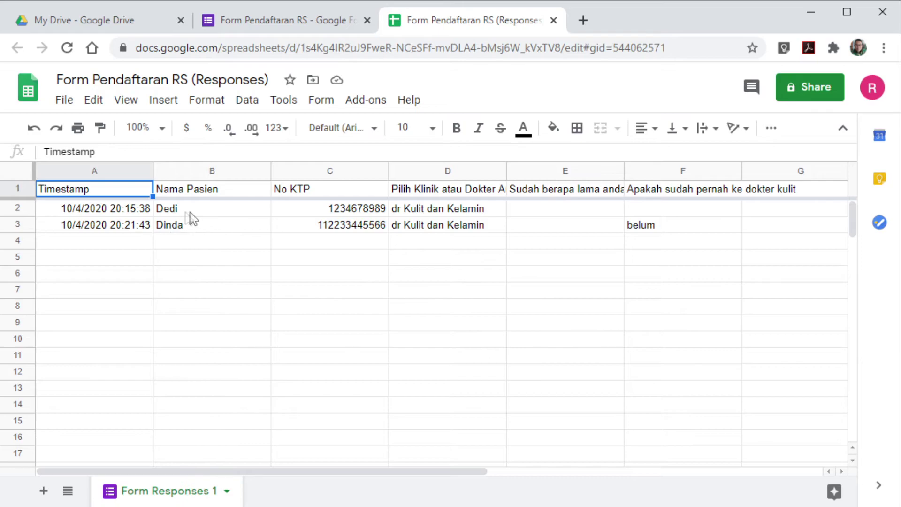
Check the first response in row 2 of the spreadsheet, from the timestamp across to the doctor question columns
{"action": "left_click", "coordinate": [171, 211]}
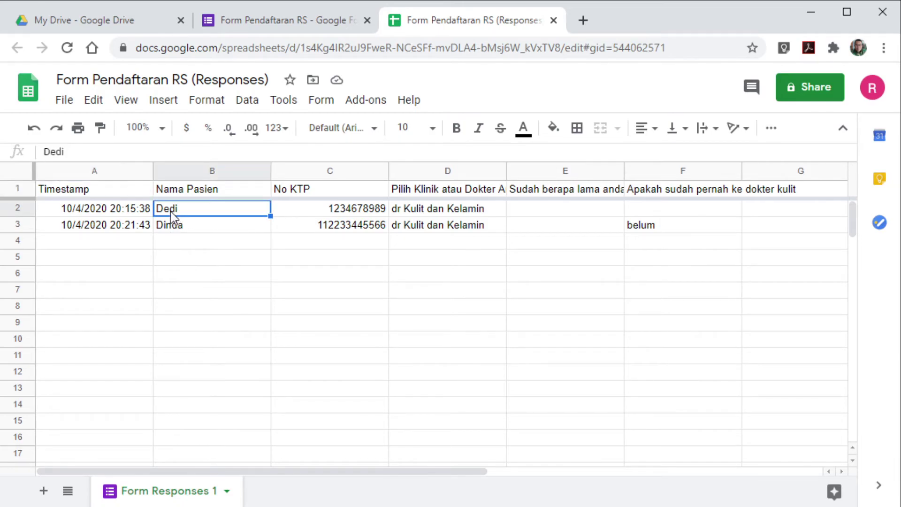
{"action": "left_click", "coordinate": [76, 215]}
{"action": "left_click", "coordinate": [203, 212]}
{"action": "left_click", "coordinate": [413, 212]}
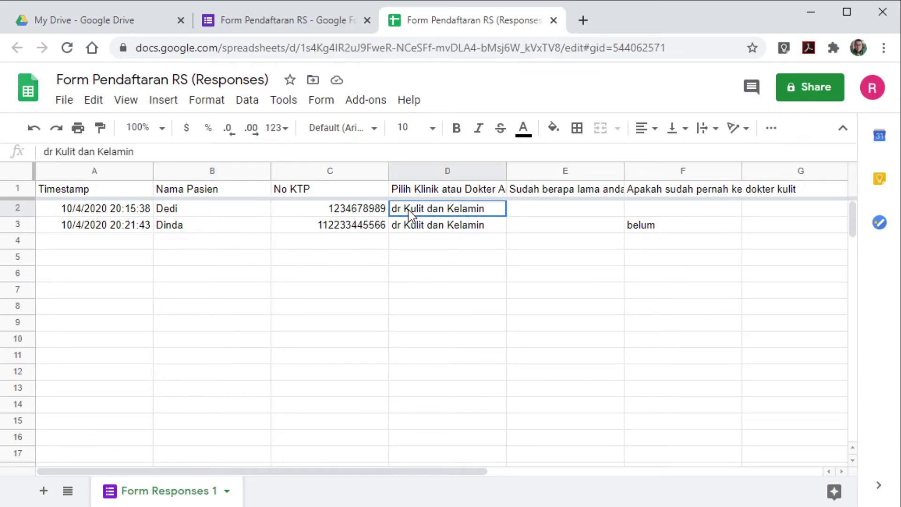
{"action": "left_click", "coordinate": [549, 212]}
{"action": "left_click", "coordinate": [652, 210]}
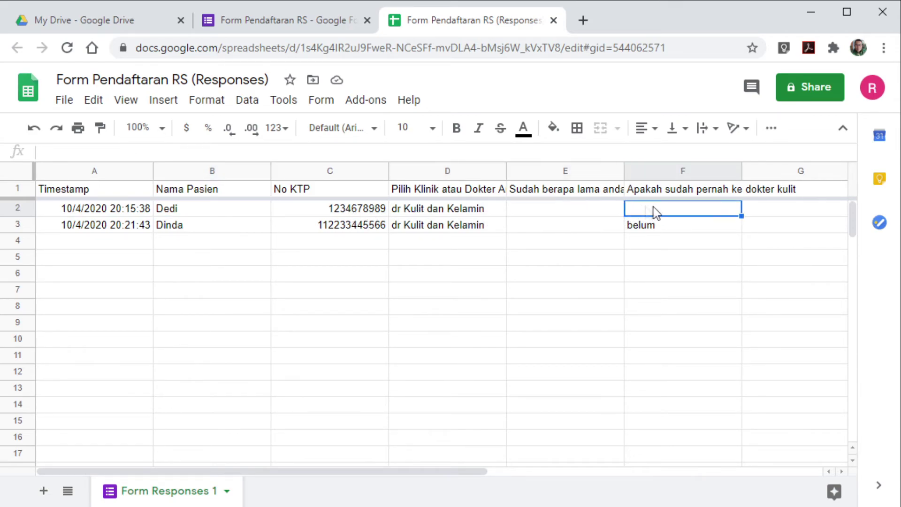
{"action": "left_click", "coordinate": [791, 216]}
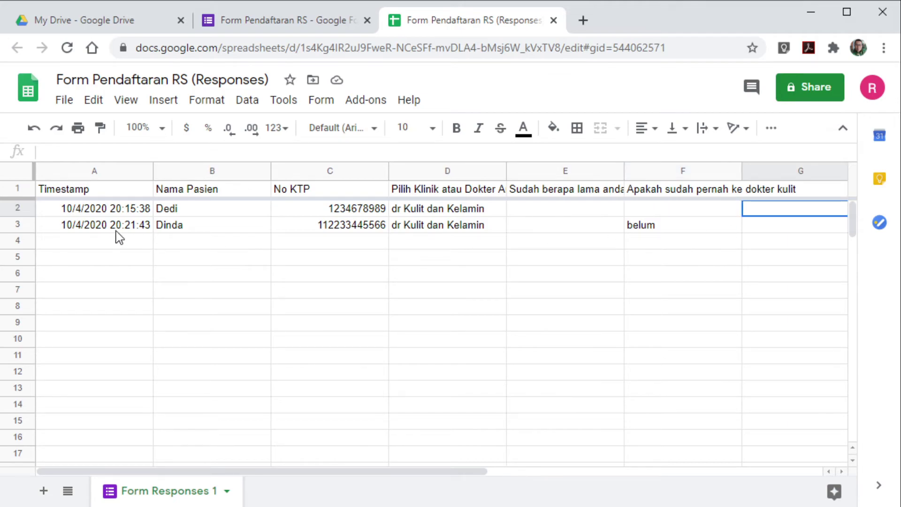
Check the second response in row 3, covering the patient name, No KTP, chosen clinic and skin doctor answer
{"action": "left_click", "coordinate": [173, 228]}
{"action": "left_click", "coordinate": [328, 227]}
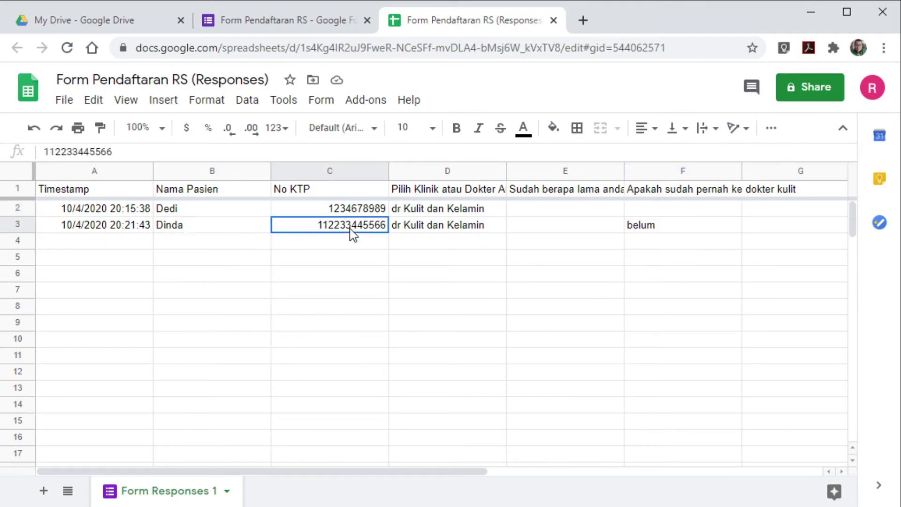
{"action": "left_click", "coordinate": [435, 229]}
{"action": "left_click", "coordinate": [646, 233]}
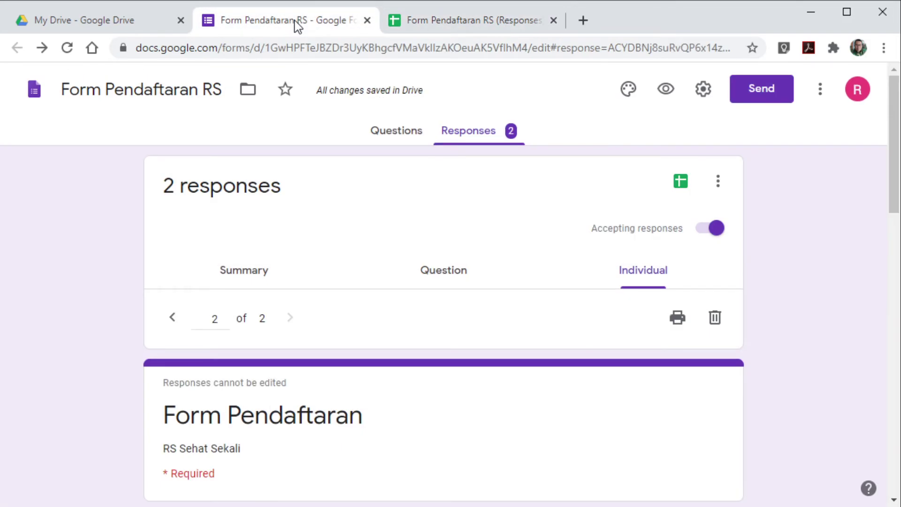
Preview the form from its questions view and fill in the patient's name and the No KTP number
{"action": "left_click", "coordinate": [384, 130]}
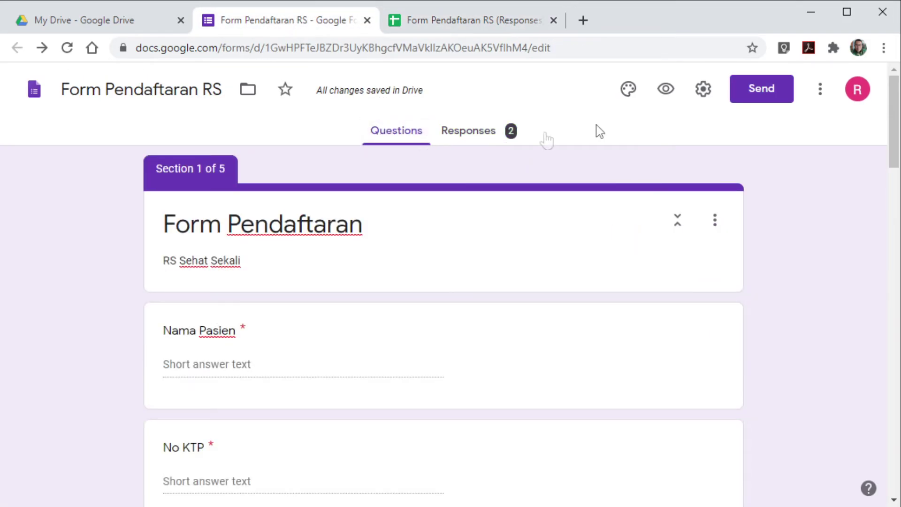
{"action": "left_click", "coordinate": [664, 88]}
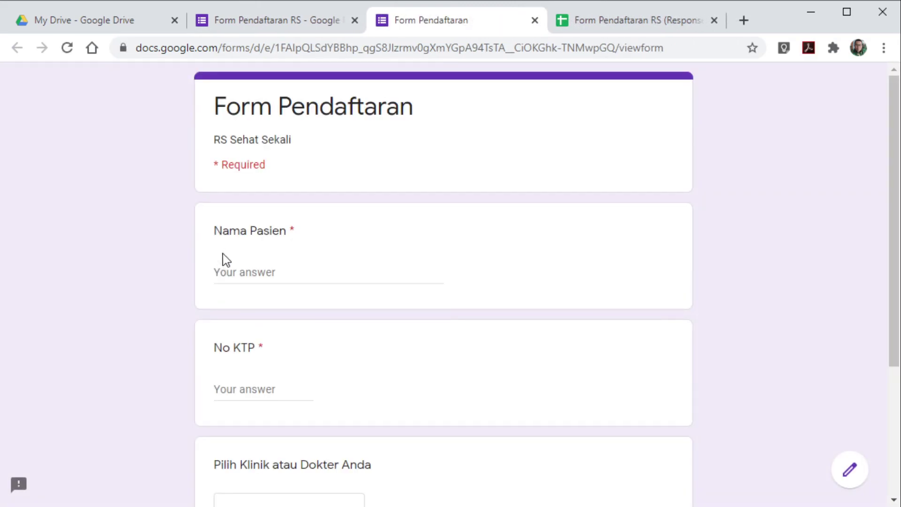
{"action": "left_click", "coordinate": [263, 270]}
{"action": "type", "text": "Tonny"}
{"action": "left_click", "coordinate": [254, 395]}
{"action": "type", "text": "4455667788"}
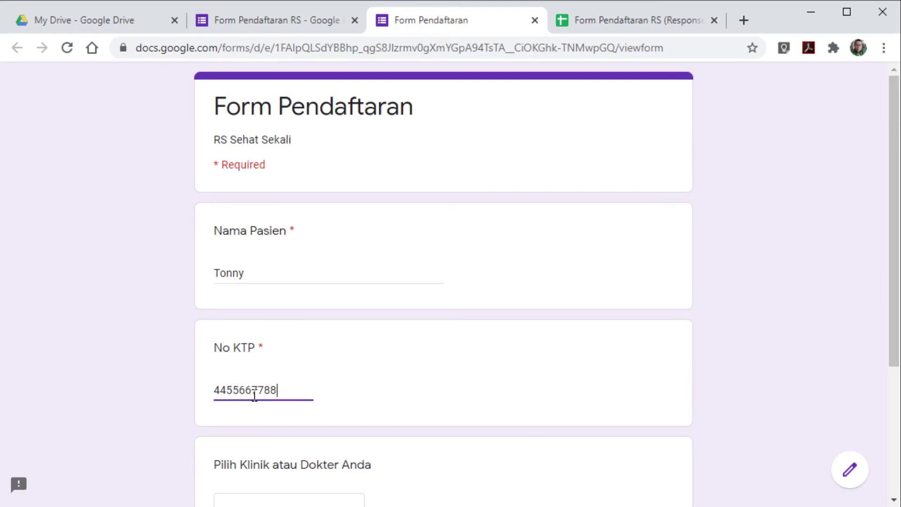
Choose dr Umum as the clinic, answer "2 hari", check which section follows, and close the preview without submitting
{"action": "scroll", "coordinate": [295, 404], "scroll_direction": "down", "scroll_amount": 4}
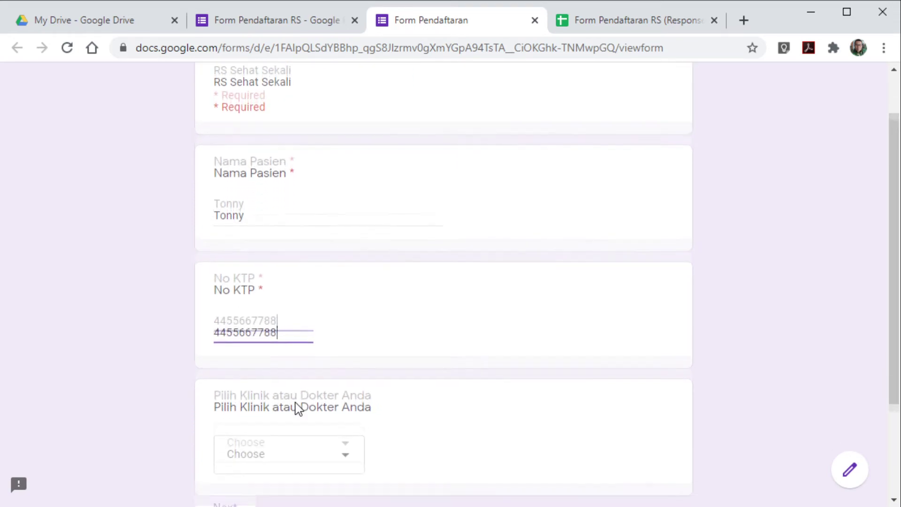
{"action": "left_click", "coordinate": [350, 323]}
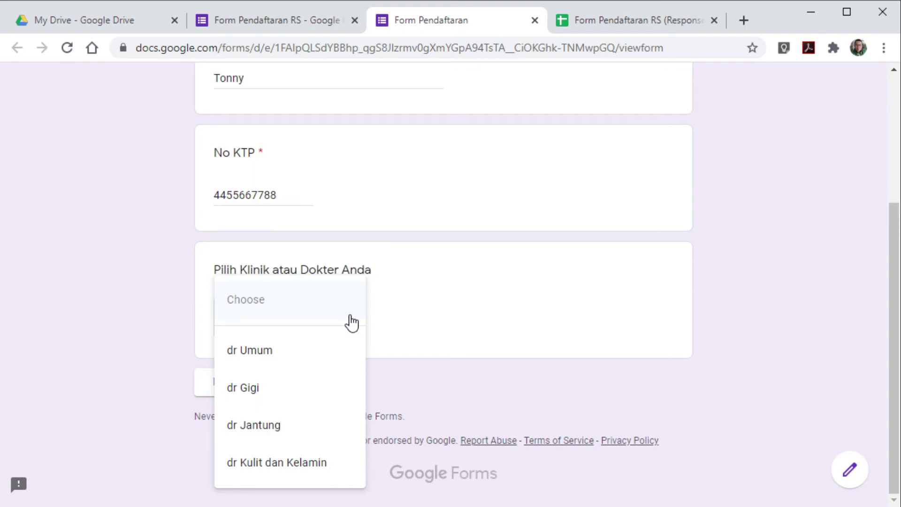
{"action": "left_click", "coordinate": [312, 352]}
{"action": "left_click", "coordinate": [213, 388]}
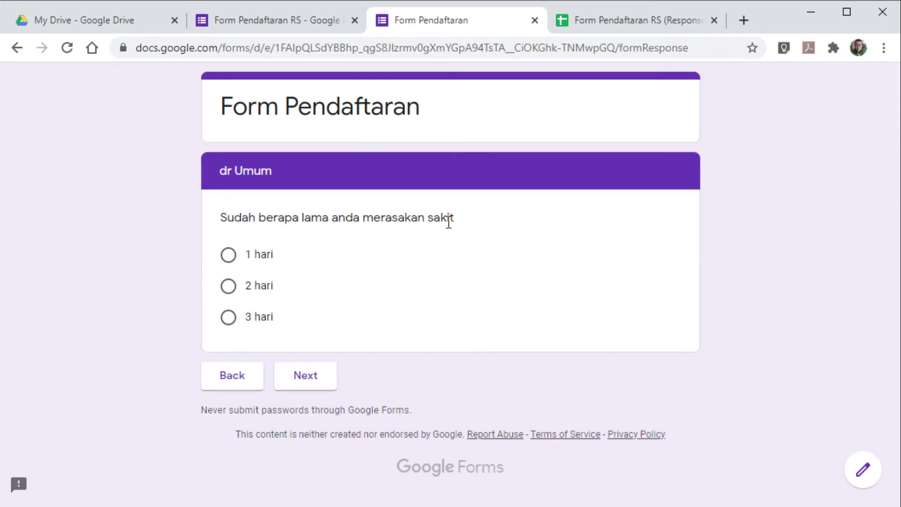
{"action": "left_click", "coordinate": [228, 286]}
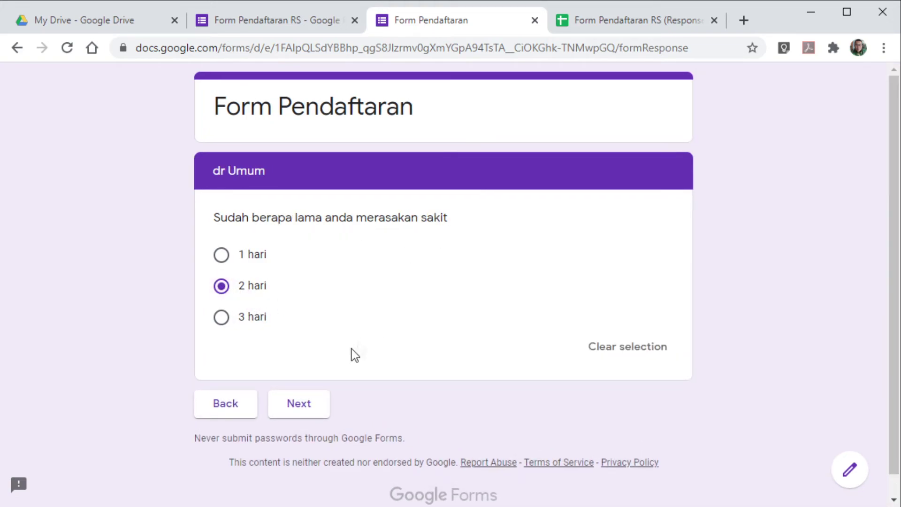
{"action": "left_click", "coordinate": [310, 408]}
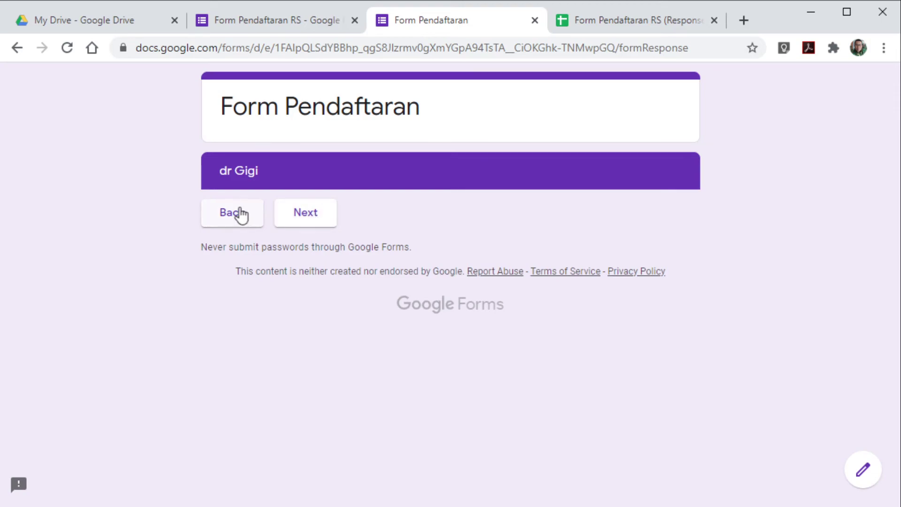
{"action": "left_click", "coordinate": [233, 219]}
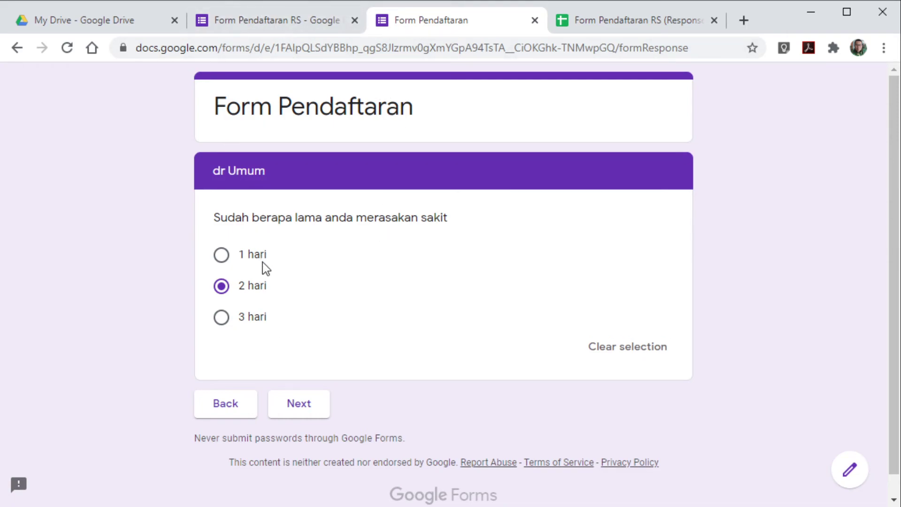
{"action": "left_click", "coordinate": [534, 20]}
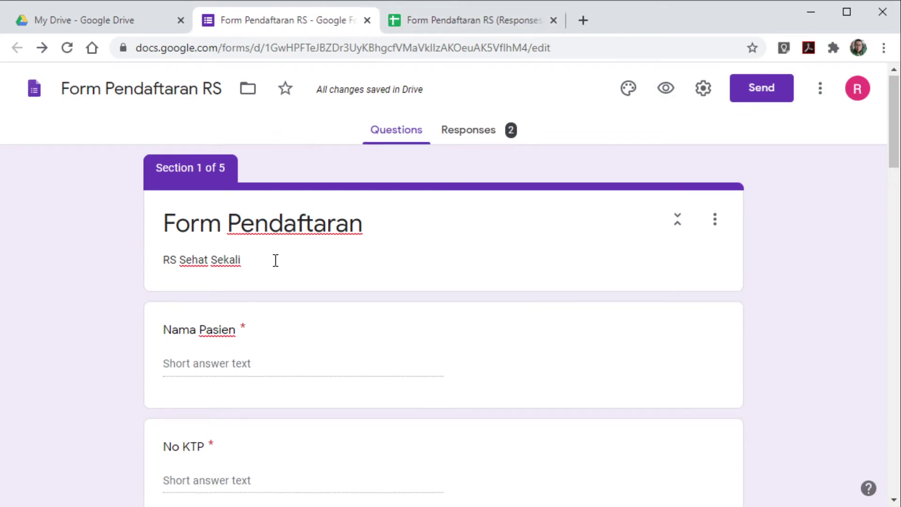
Set the dr Umum section (section 2) to submit the form after it
{"action": "scroll", "coordinate": [277, 261], "scroll_direction": "down", "scroll_amount": 10}
{"action": "scroll", "coordinate": [276, 266], "scroll_direction": "up", "scroll_amount": 3}
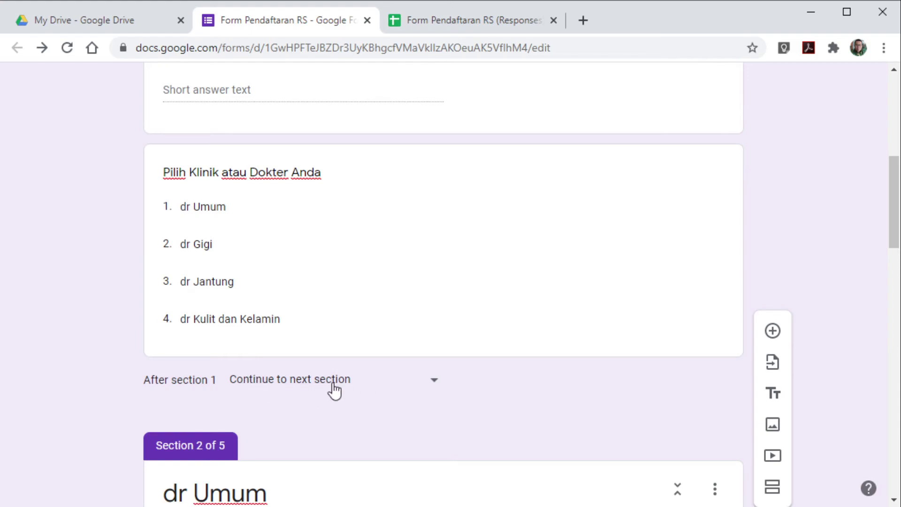
{"action": "scroll", "coordinate": [334, 389], "scroll_direction": "down", "scroll_amount": 5}
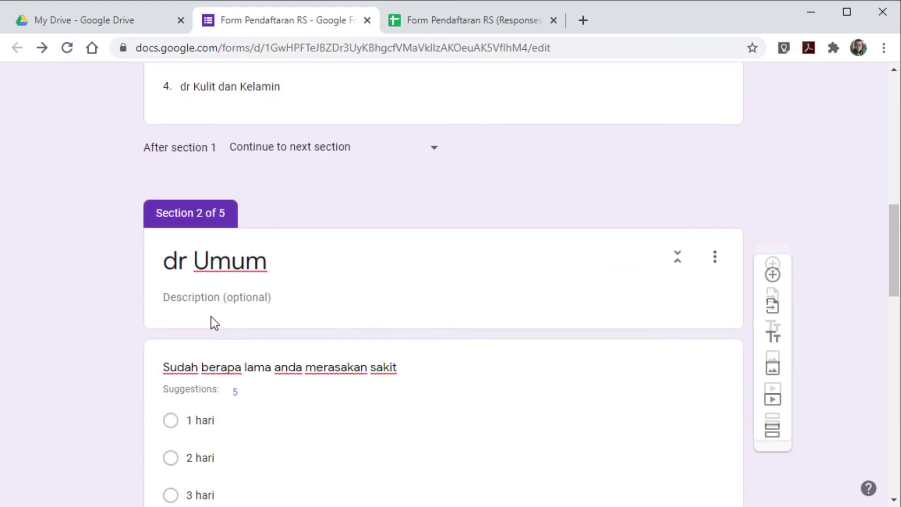
{"action": "scroll", "coordinate": [309, 312], "scroll_direction": "down", "scroll_amount": 5}
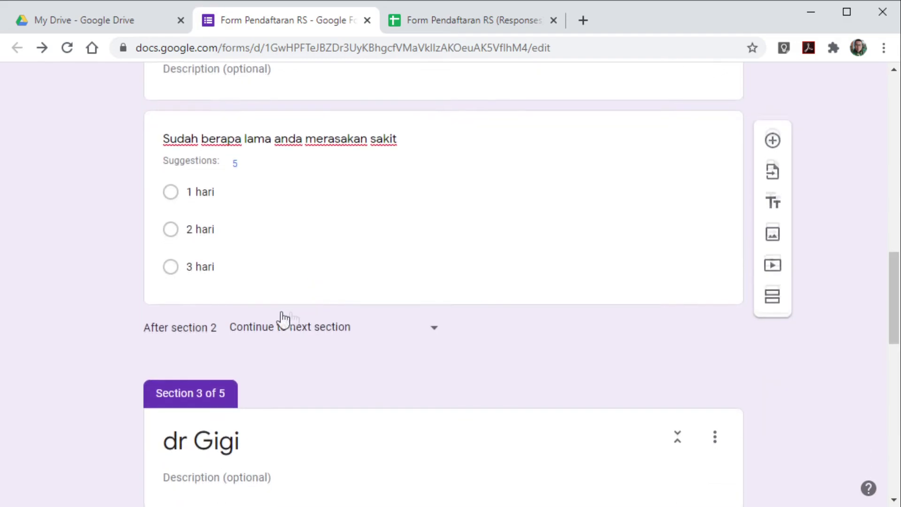
{"action": "scroll", "coordinate": [291, 318], "scroll_direction": "up", "scroll_amount": 3}
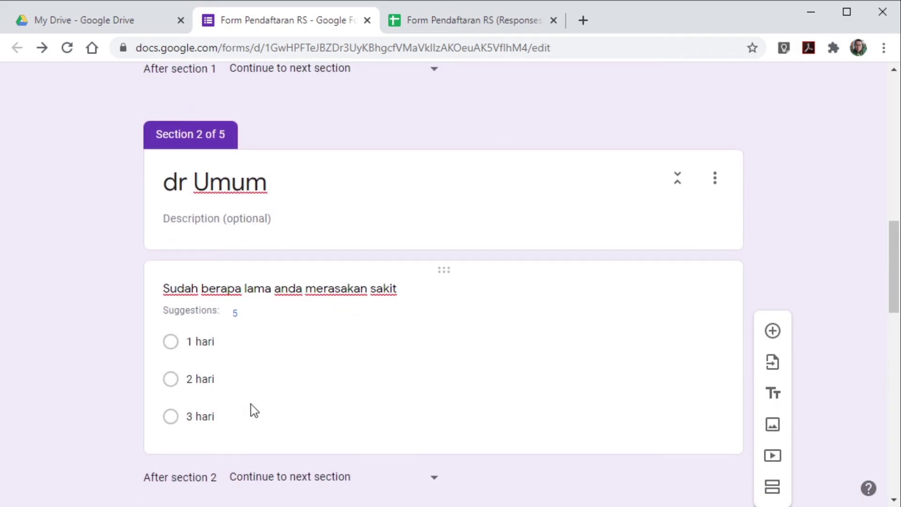
{"action": "scroll", "coordinate": [272, 395], "scroll_direction": "down", "scroll_amount": 2}
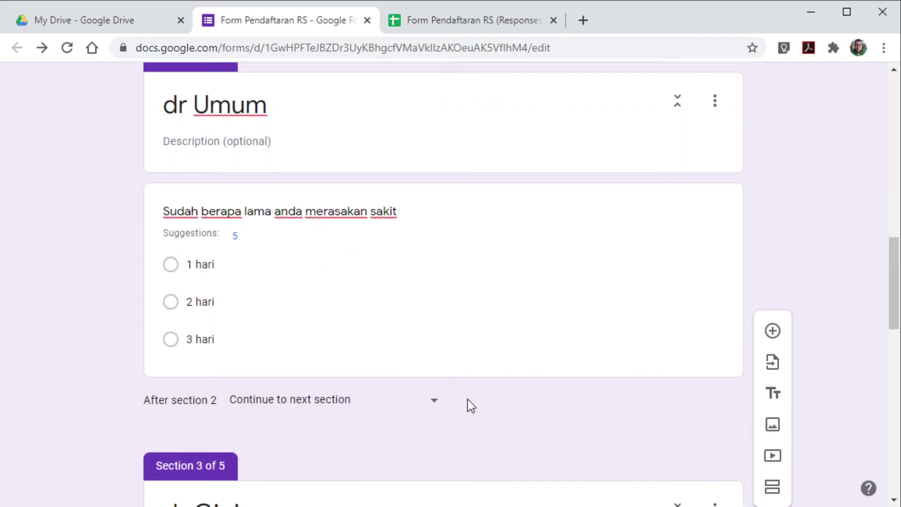
{"action": "left_click", "coordinate": [431, 404]}
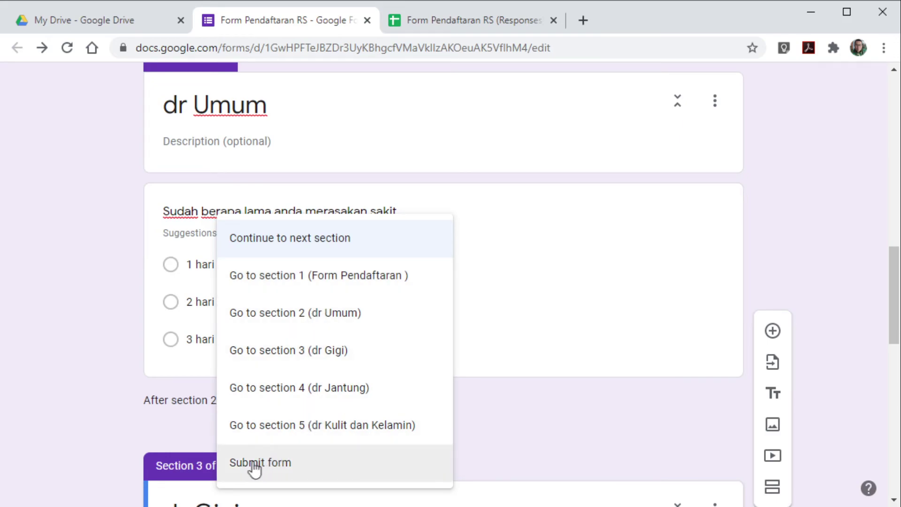
{"action": "left_click", "coordinate": [294, 462]}
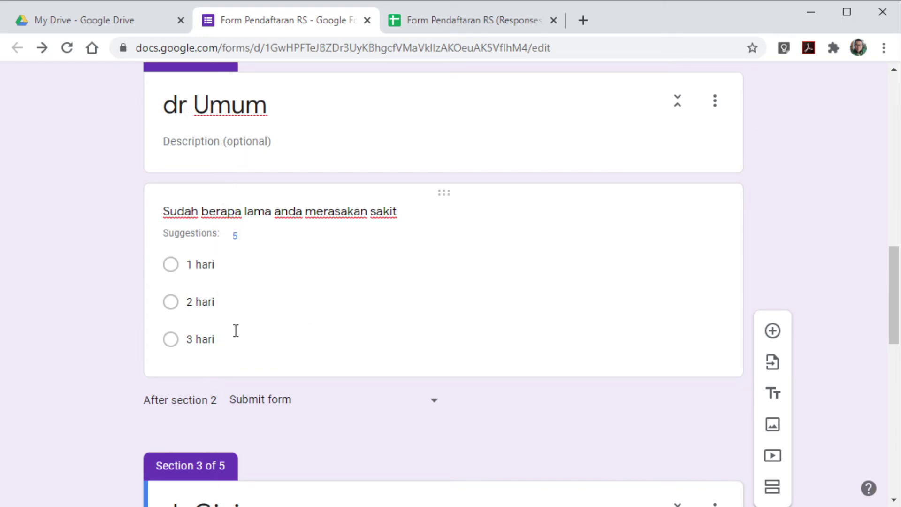
Set the dr Gigi (section 3) and dr Jantung (section 4) sections to submit the form after each
{"action": "scroll", "coordinate": [294, 410], "scroll_direction": "down", "scroll_amount": 7}
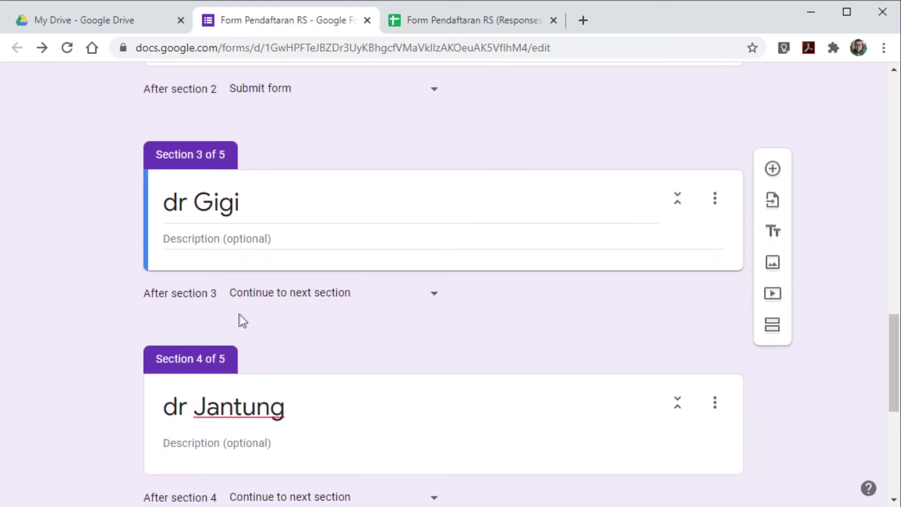
{"action": "left_click", "coordinate": [434, 299]}
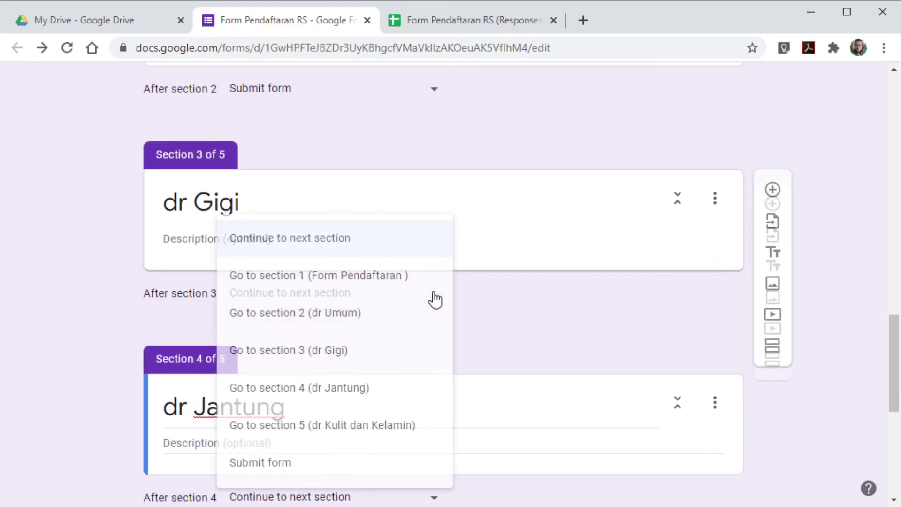
{"action": "left_click", "coordinate": [283, 462]}
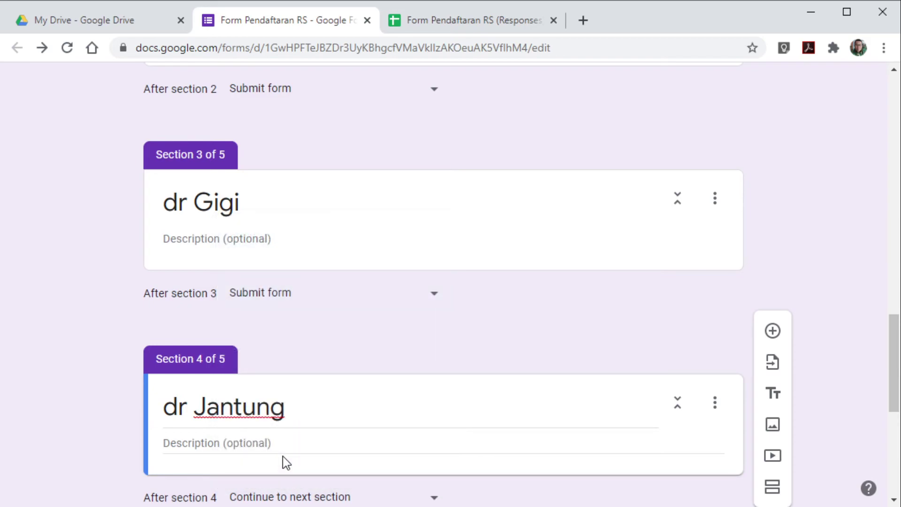
{"action": "scroll", "coordinate": [336, 296], "scroll_direction": "down", "scroll_amount": 6}
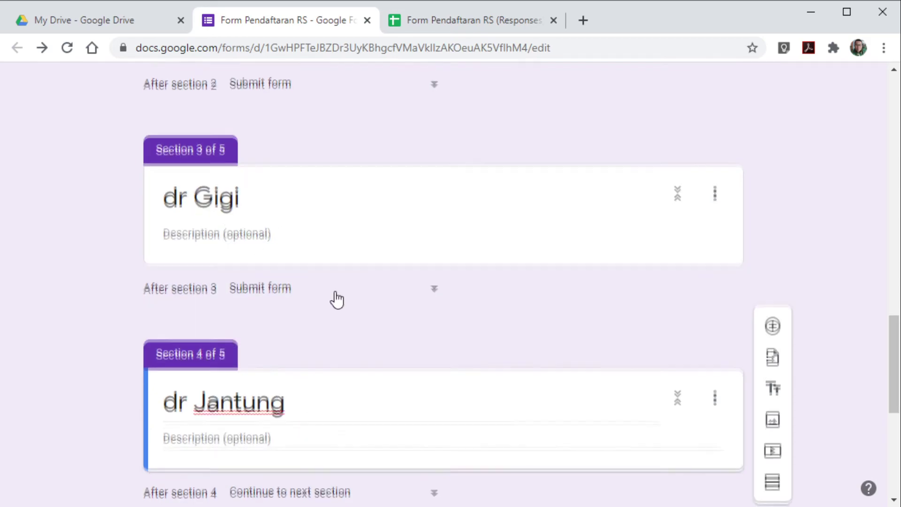
{"action": "left_click", "coordinate": [431, 188]}
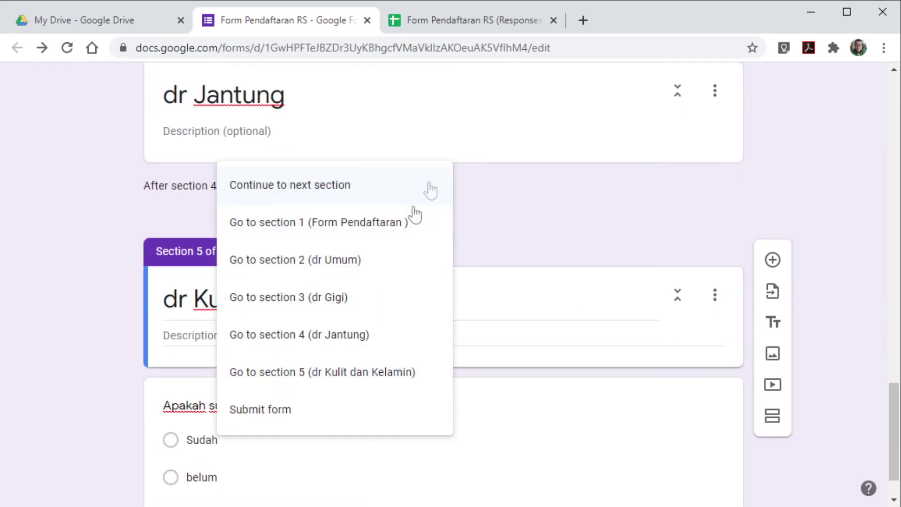
{"action": "left_click", "coordinate": [295, 412]}
{"action": "scroll", "coordinate": [346, 274], "scroll_direction": "down", "scroll_amount": 1}
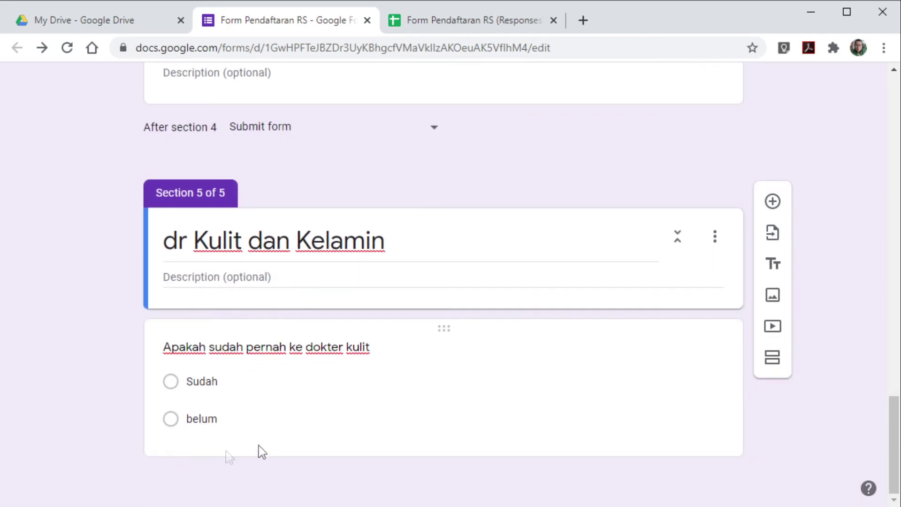
Preview the updated form and enter the patient's name and the No KTP number
{"action": "scroll", "coordinate": [463, 314], "scroll_direction": "up", "scroll_amount": 20}
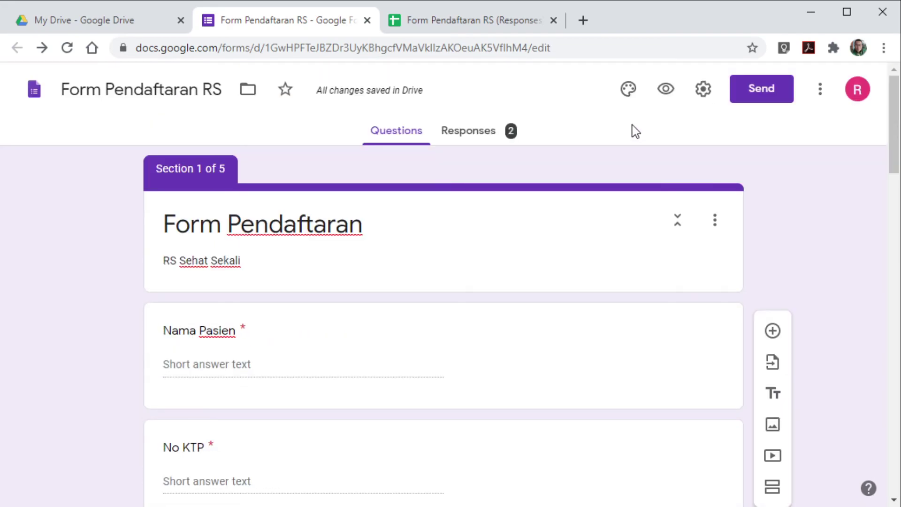
{"action": "left_click", "coordinate": [666, 90]}
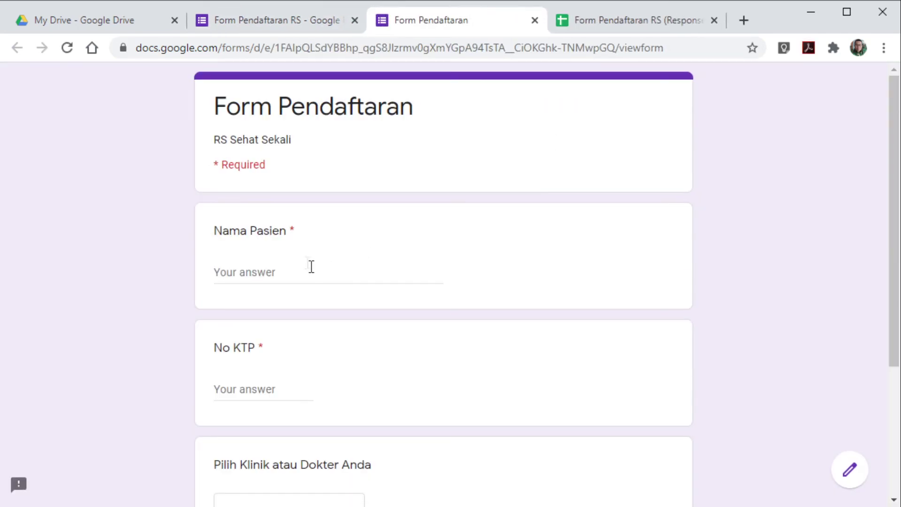
{"action": "left_click", "coordinate": [285, 270]}
{"action": "type", "text": "Tonny"}
{"action": "left_click", "coordinate": [251, 389]}
{"action": "type", "text": "4455667788"}
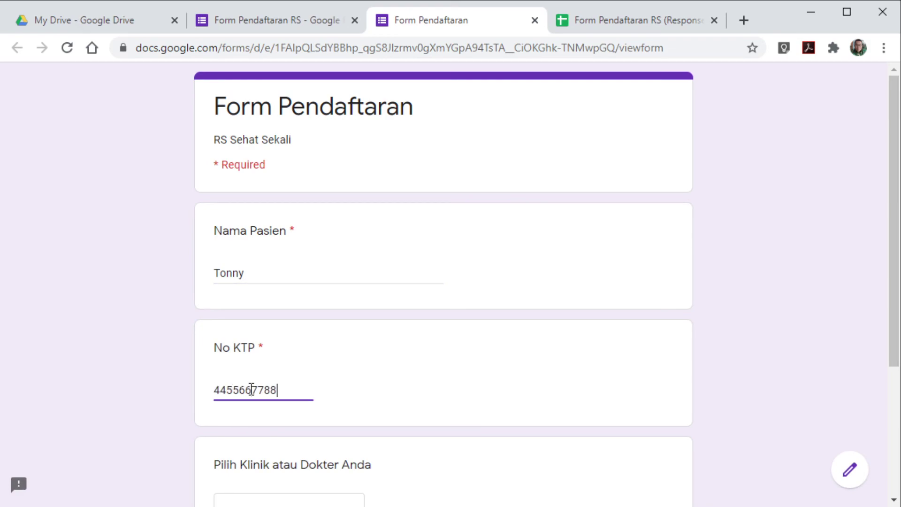
Choose dr Umum as the clinic, answer "2 hari" for how long the illness has been felt, and submit the response
{"action": "scroll", "coordinate": [328, 368], "scroll_direction": "down", "scroll_amount": 4}
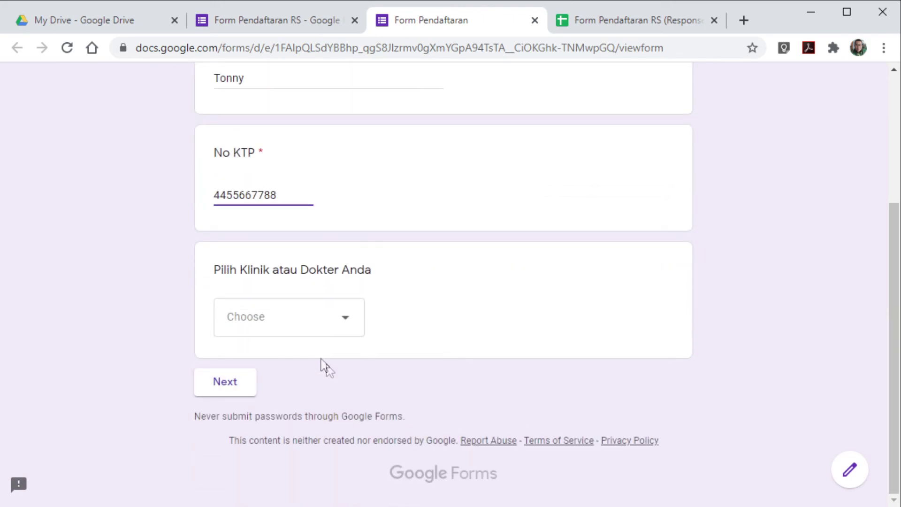
{"action": "left_click", "coordinate": [346, 328]}
{"action": "left_click", "coordinate": [280, 358]}
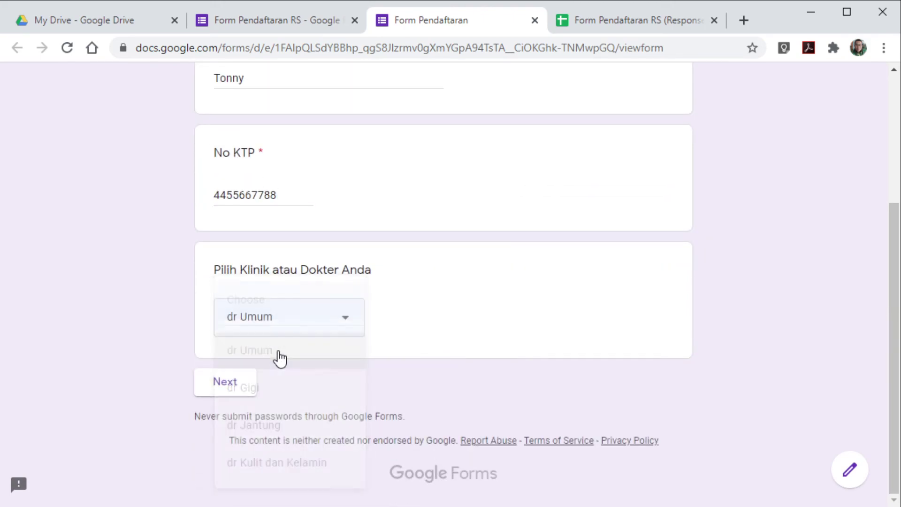
{"action": "left_click", "coordinate": [225, 382]}
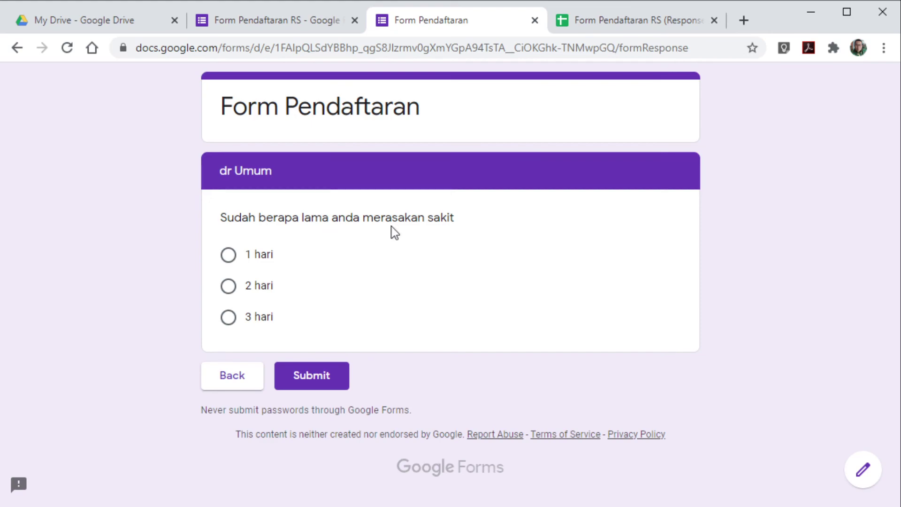
{"action": "left_click", "coordinate": [230, 290]}
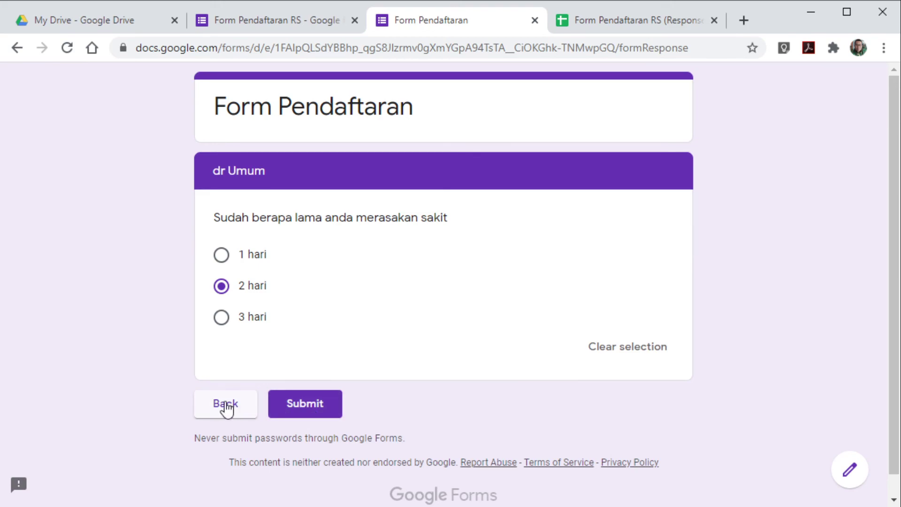
{"action": "left_click", "coordinate": [314, 403]}
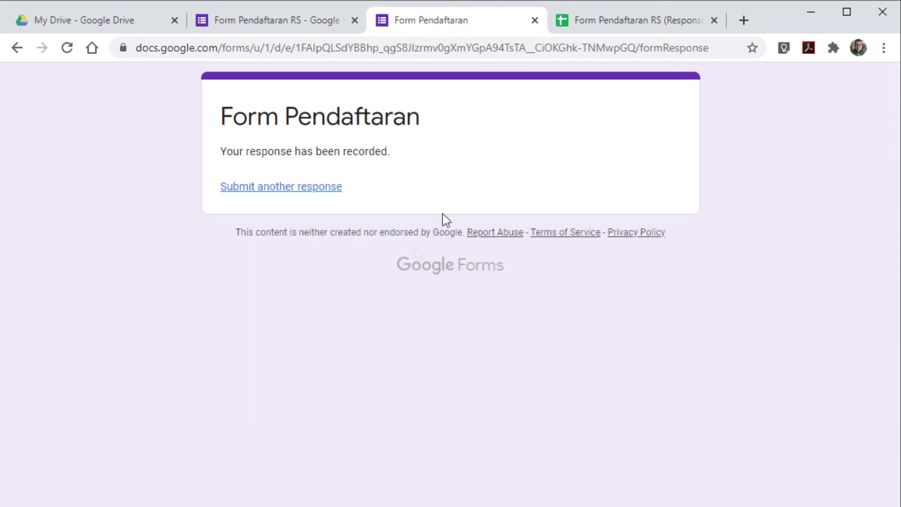
Return to the form editor and review the newest individual response, including its clinic choice and dr Umum section answers
{"action": "left_click", "coordinate": [294, 24]}
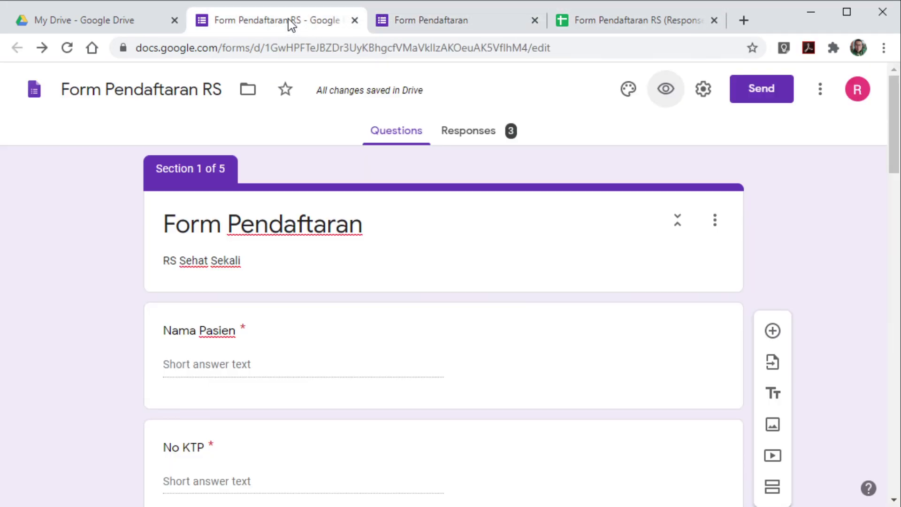
{"action": "left_click", "coordinate": [476, 136]}
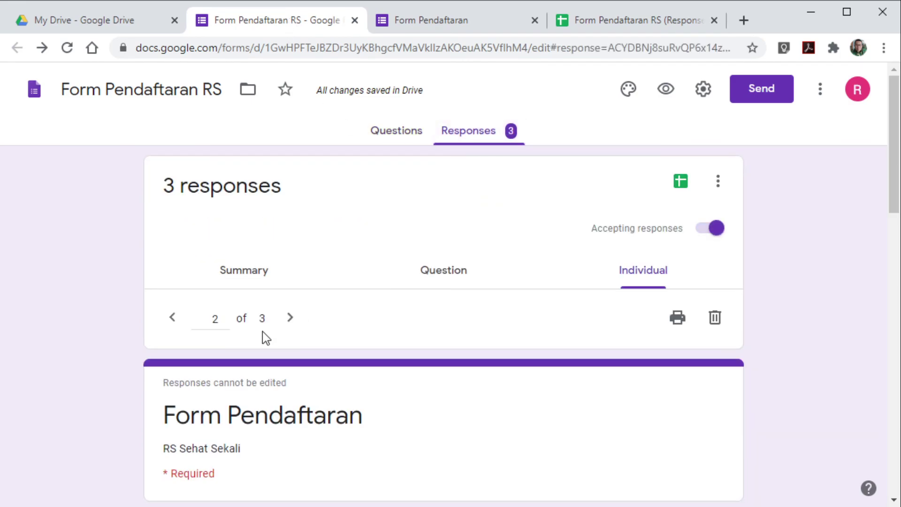
{"action": "scroll", "coordinate": [263, 335], "scroll_direction": "down", "scroll_amount": 3}
{"action": "scroll", "coordinate": [262, 332], "scroll_direction": "down", "scroll_amount": 3}
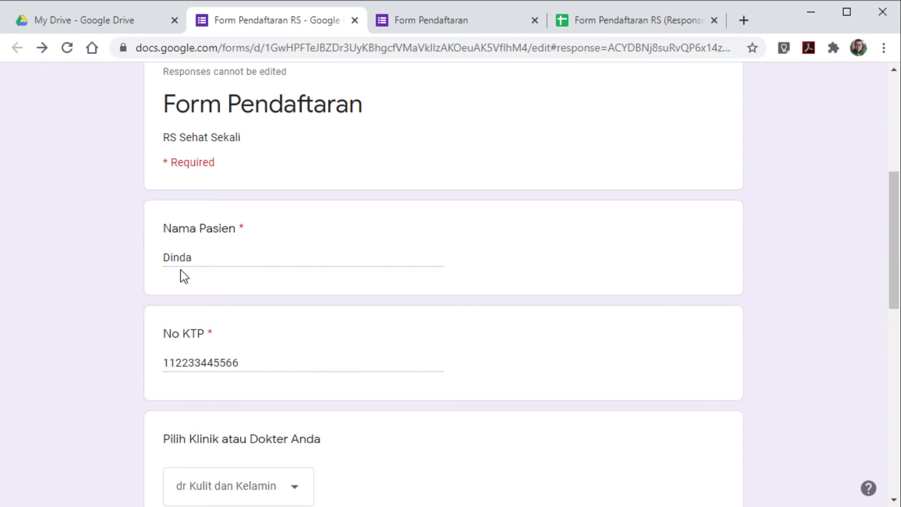
{"action": "scroll", "coordinate": [298, 257], "scroll_direction": "up", "scroll_amount": 3}
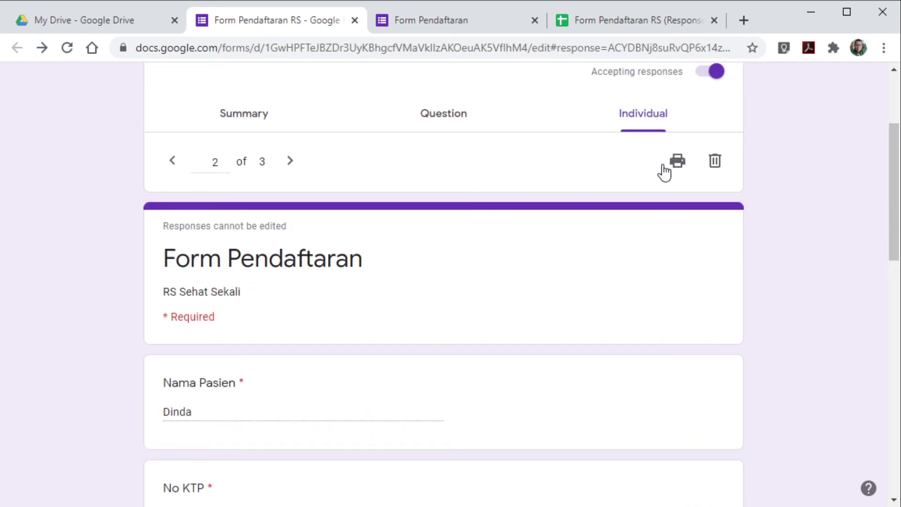
{"action": "left_click", "coordinate": [291, 163]}
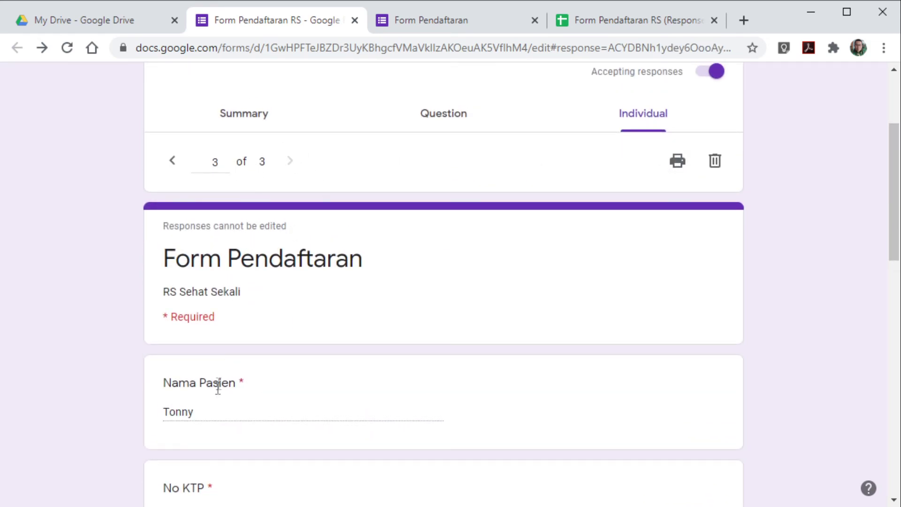
{"action": "scroll", "coordinate": [231, 398], "scroll_direction": "down", "scroll_amount": 6}
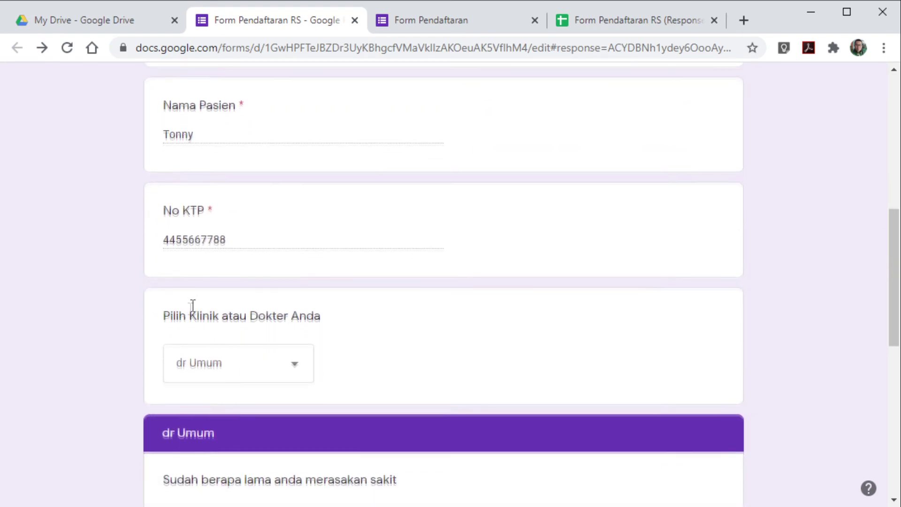
{"action": "scroll", "coordinate": [237, 333], "scroll_direction": "down", "scroll_amount": 6}
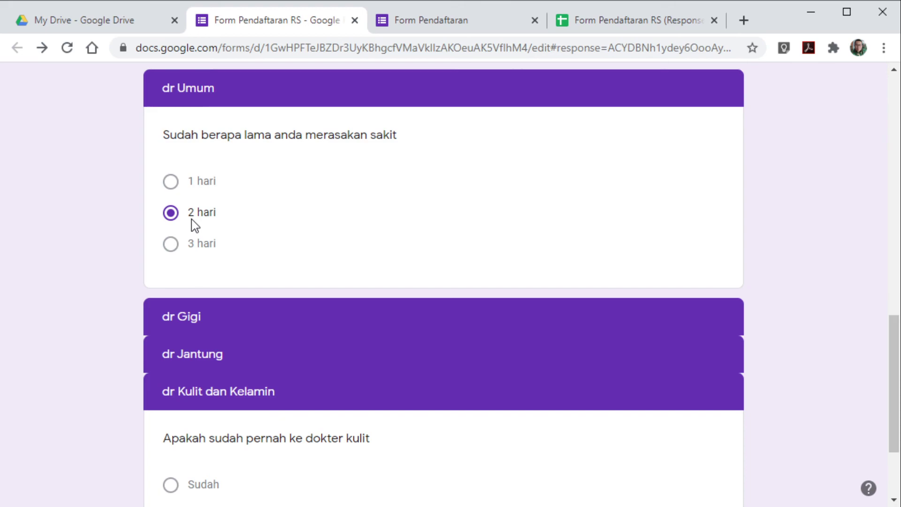
Switch to the linked responses spreadsheet and examine the newest response row's patient name, No KTP, clinic and illness duration
{"action": "left_click", "coordinate": [628, 21]}
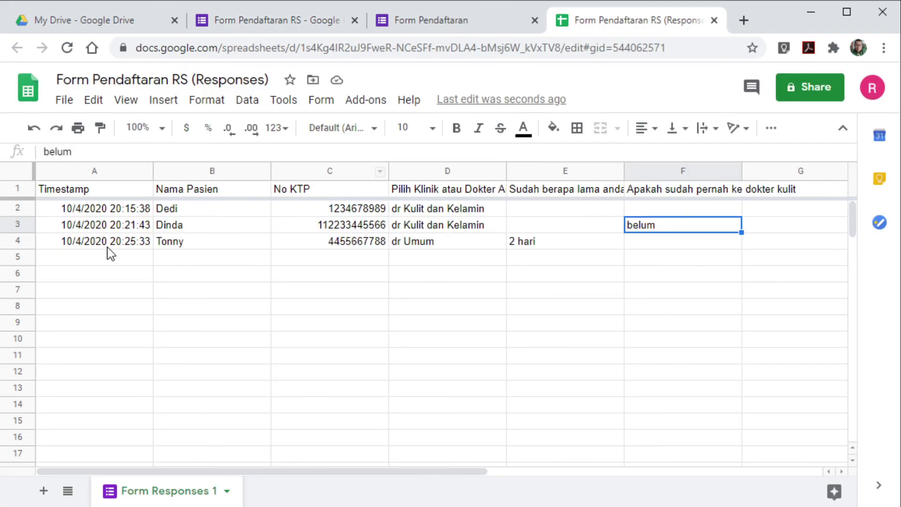
{"action": "left_click", "coordinate": [185, 243]}
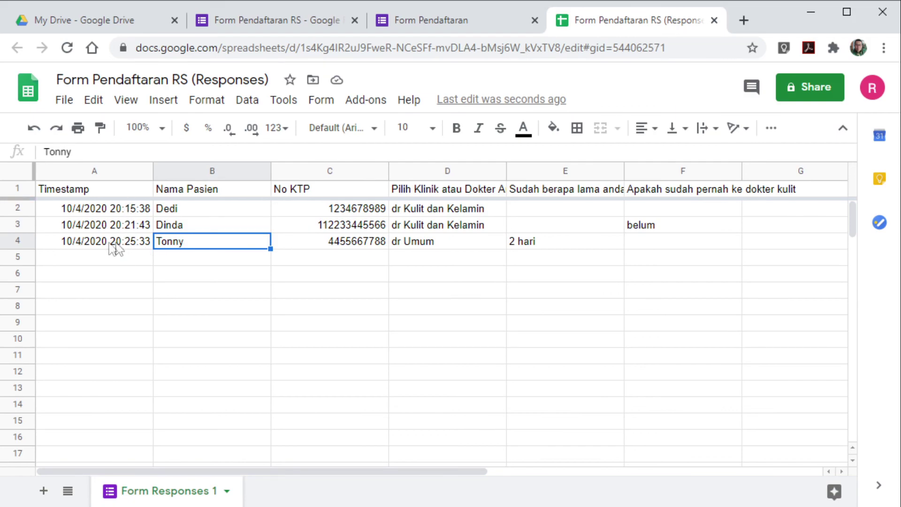
{"action": "left_click", "coordinate": [179, 225]}
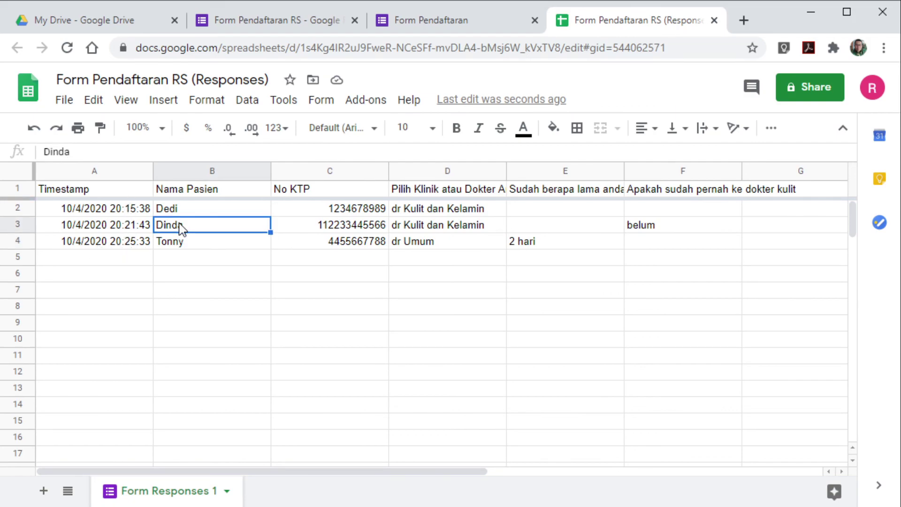
{"action": "left_click", "coordinate": [349, 246]}
{"action": "left_click", "coordinate": [425, 248]}
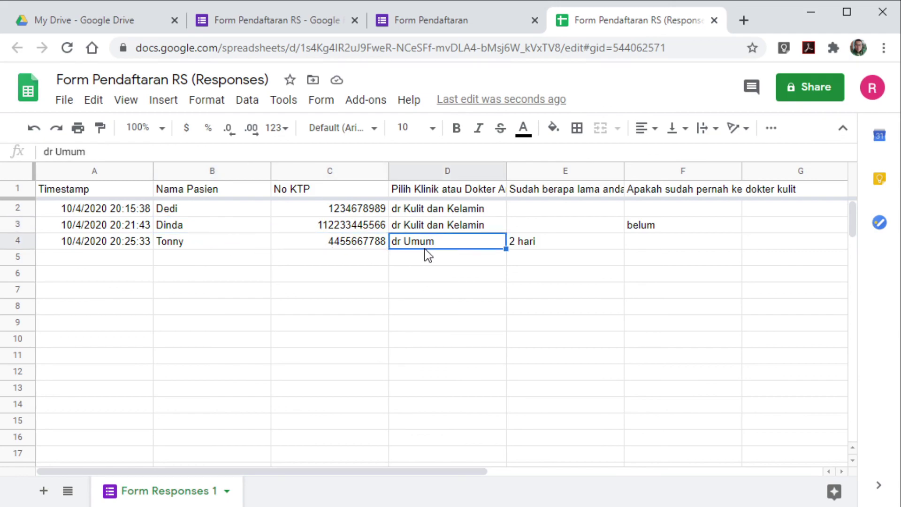
{"action": "left_click", "coordinate": [526, 244]}
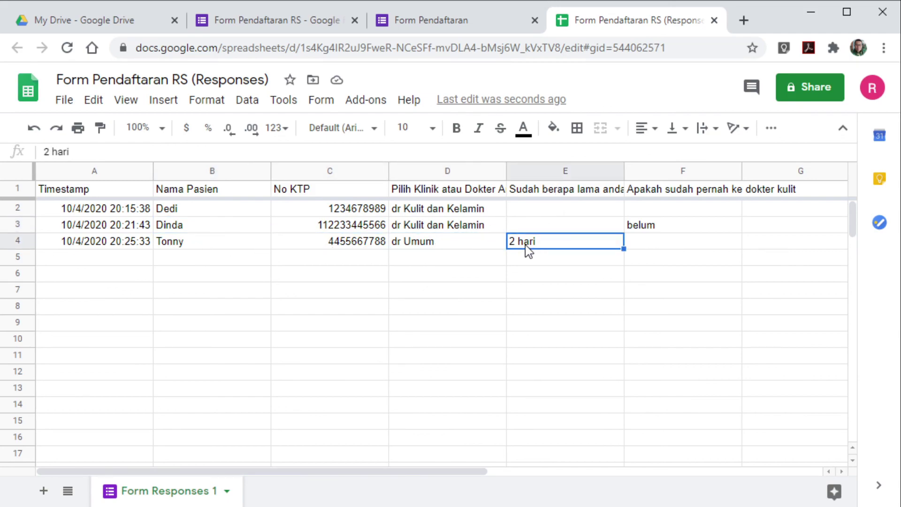